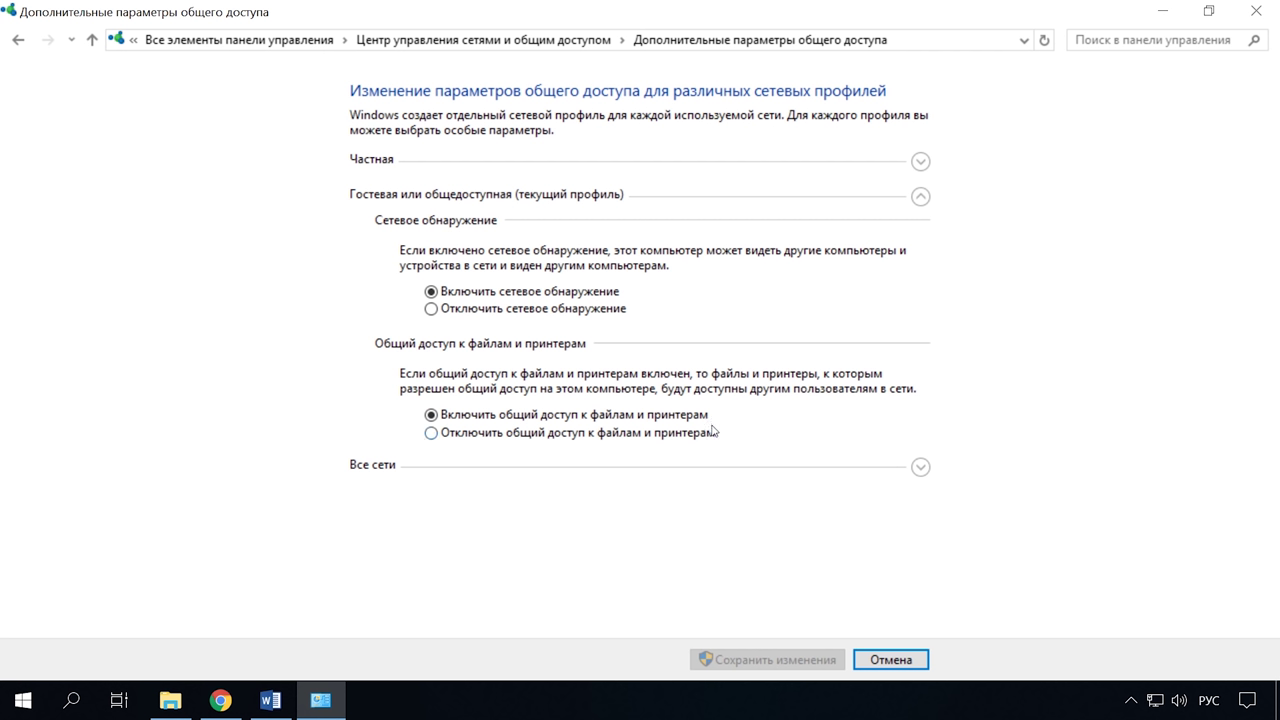
# Expand the "Все сети" profile in the advanced sharing settings and review its public folder, encryption and password protection options
pyautogui.click(920, 467)
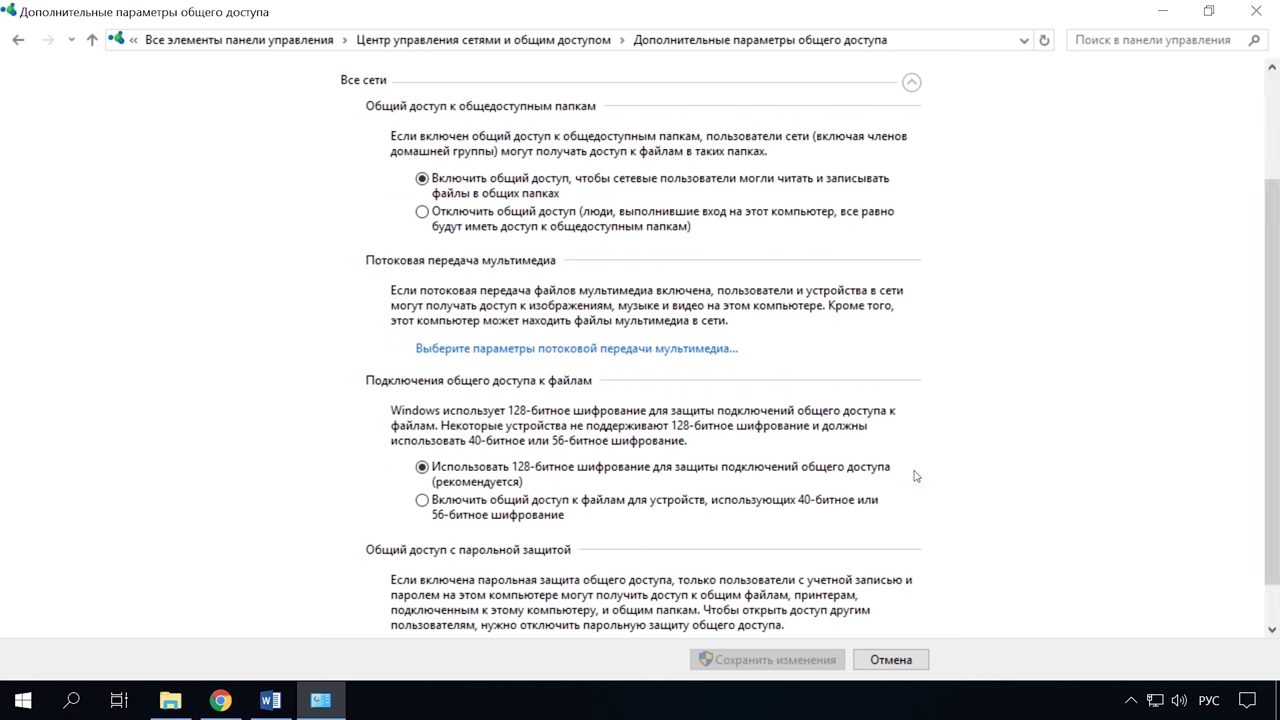
pyautogui.scroll(-1, 915, 476)
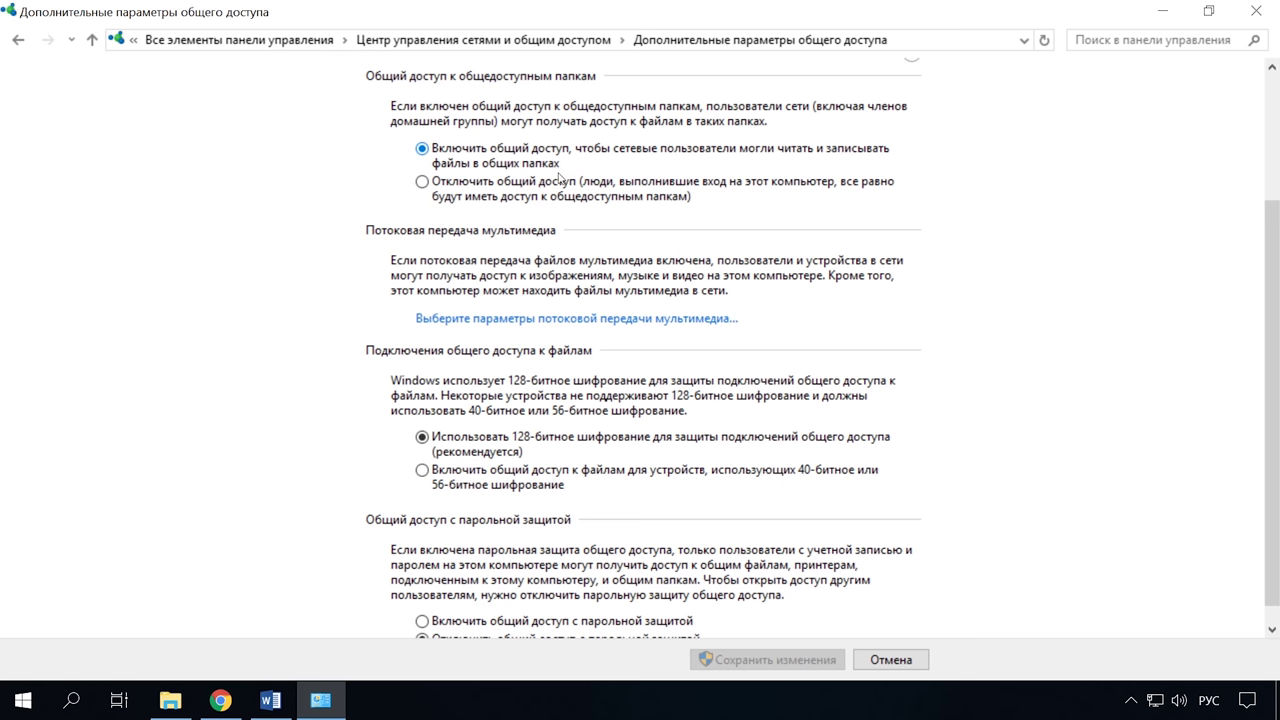
pyautogui.scroll(-1, 512, 562)
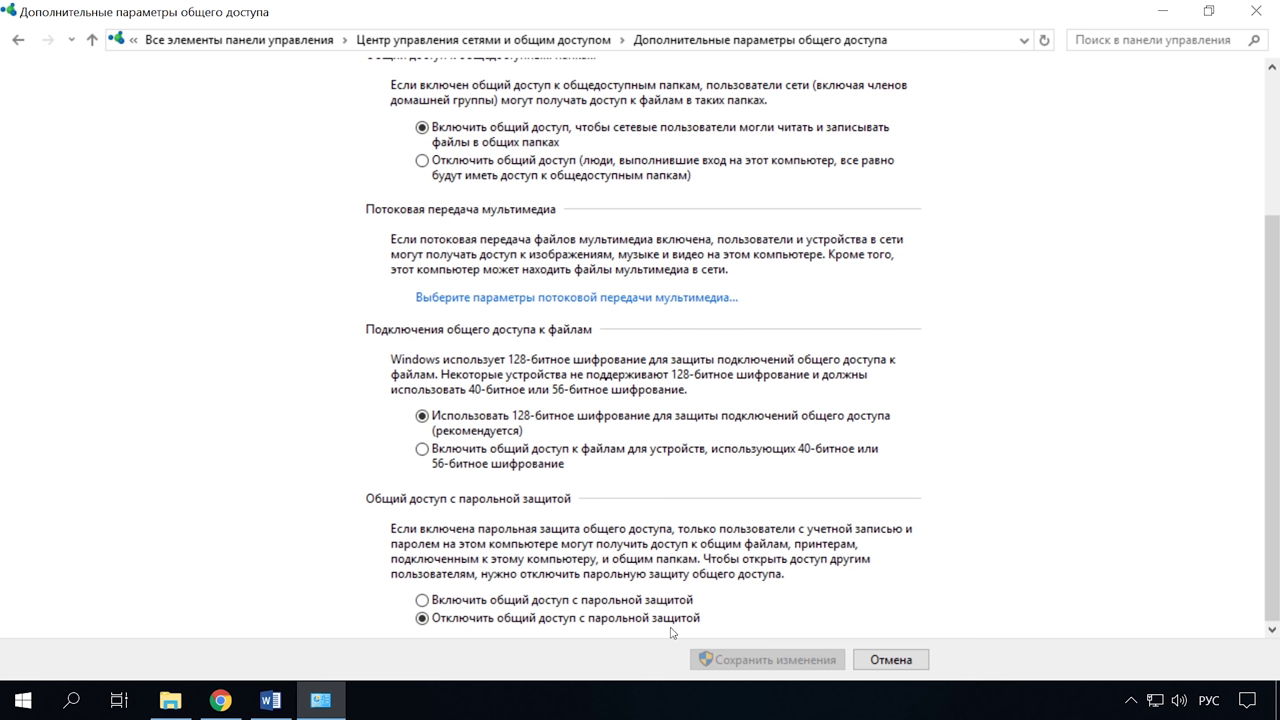
# Open Network and Internet in Windows Settings and view the Wi-Fi and Ethernet pages, ending on Ethernet
pyautogui.click(22, 700)
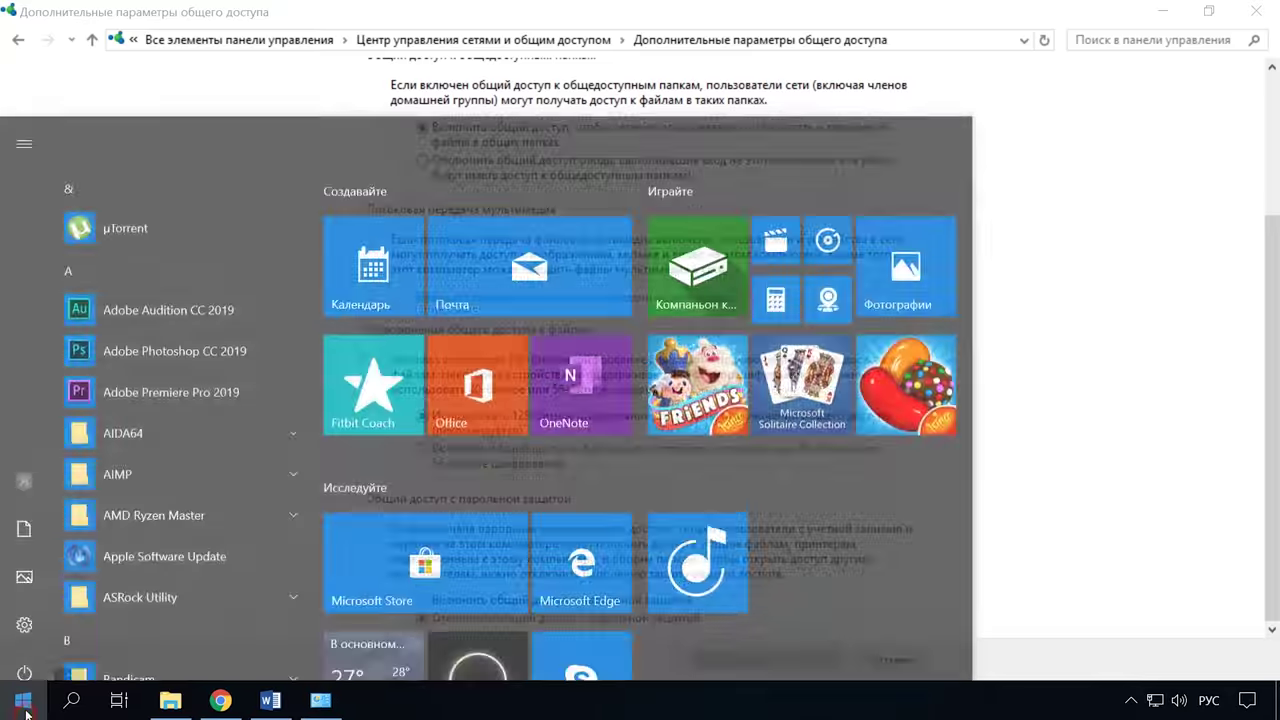
pyautogui.click(24, 608)
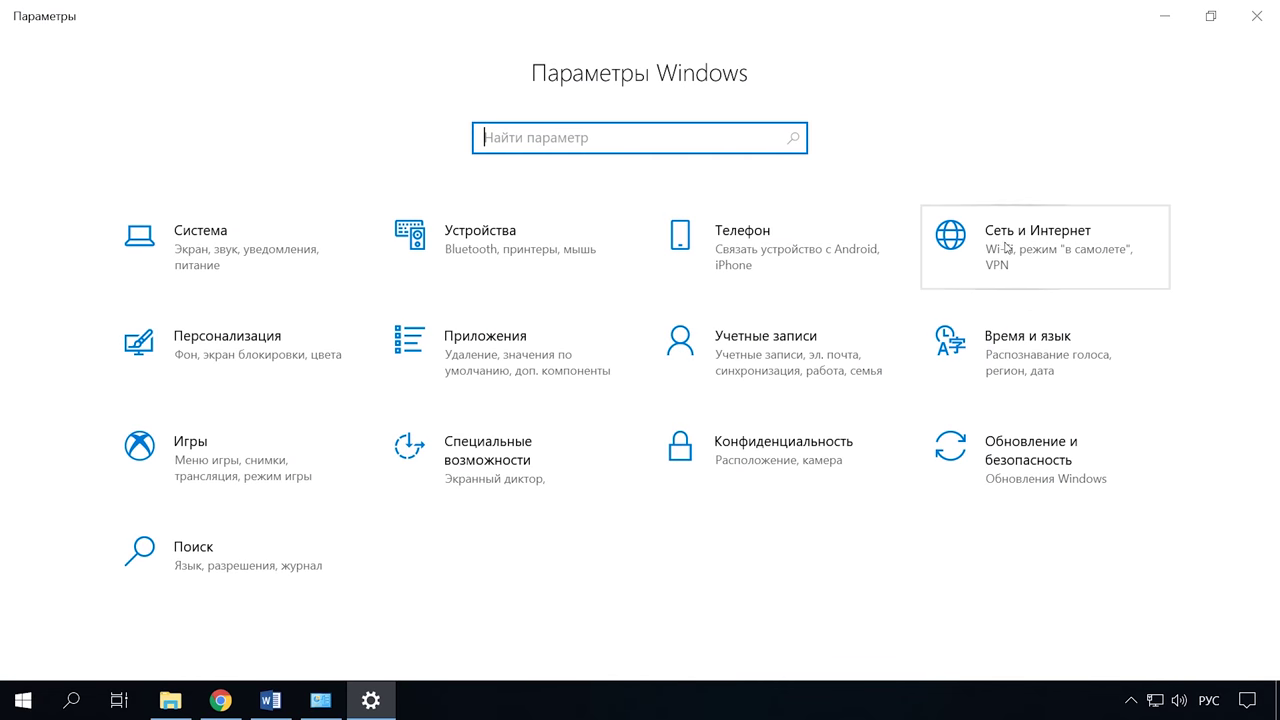
pyautogui.click(1027, 252)
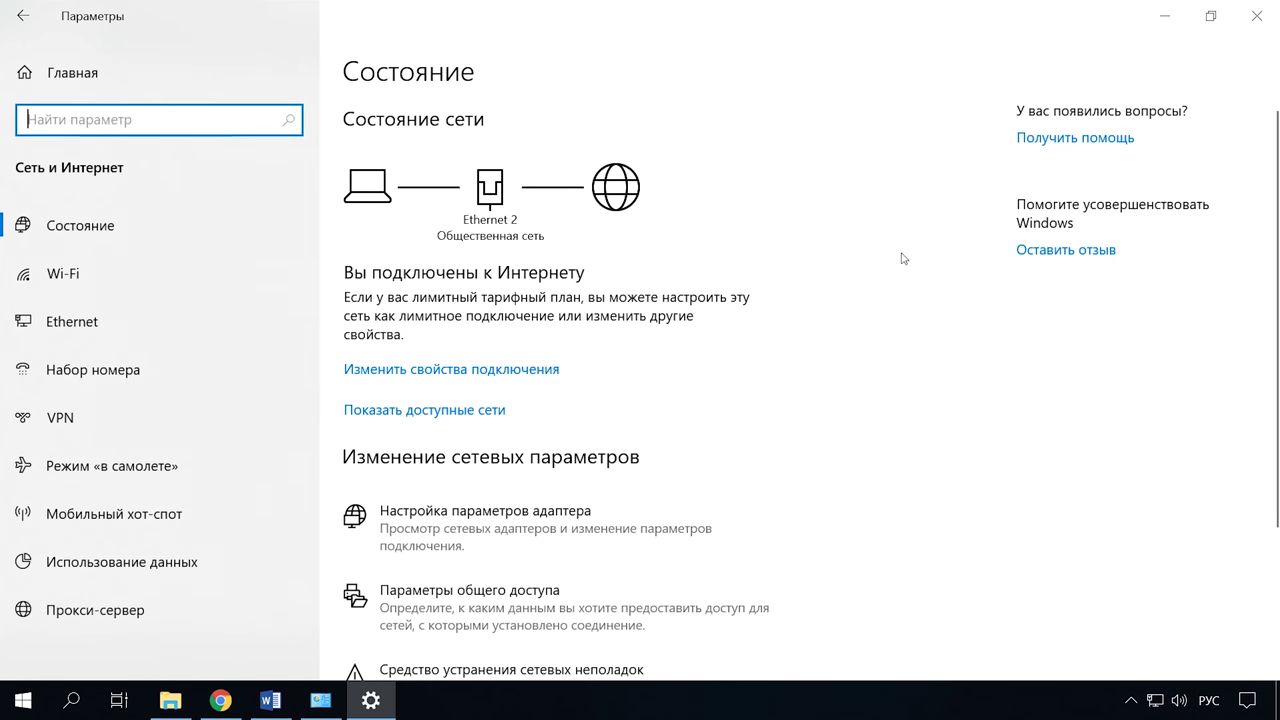
pyautogui.click(107, 339)
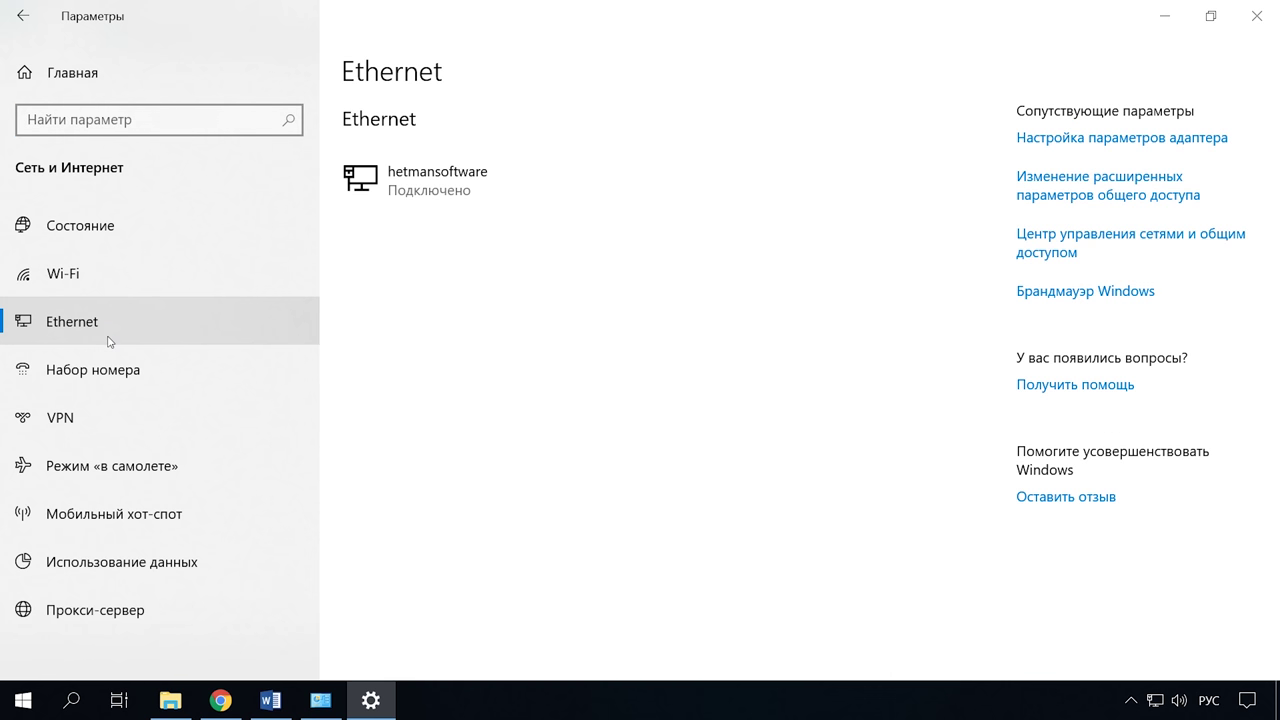
pyautogui.click(89, 289)
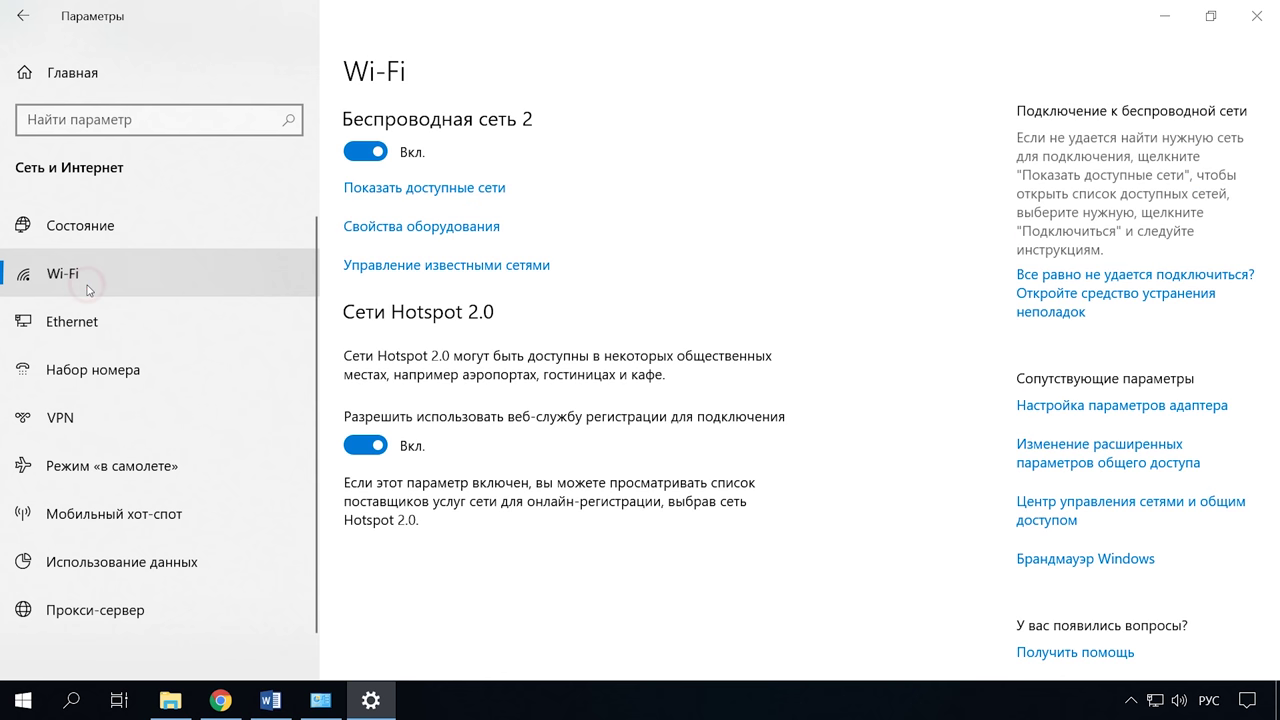
pyautogui.click(84, 338)
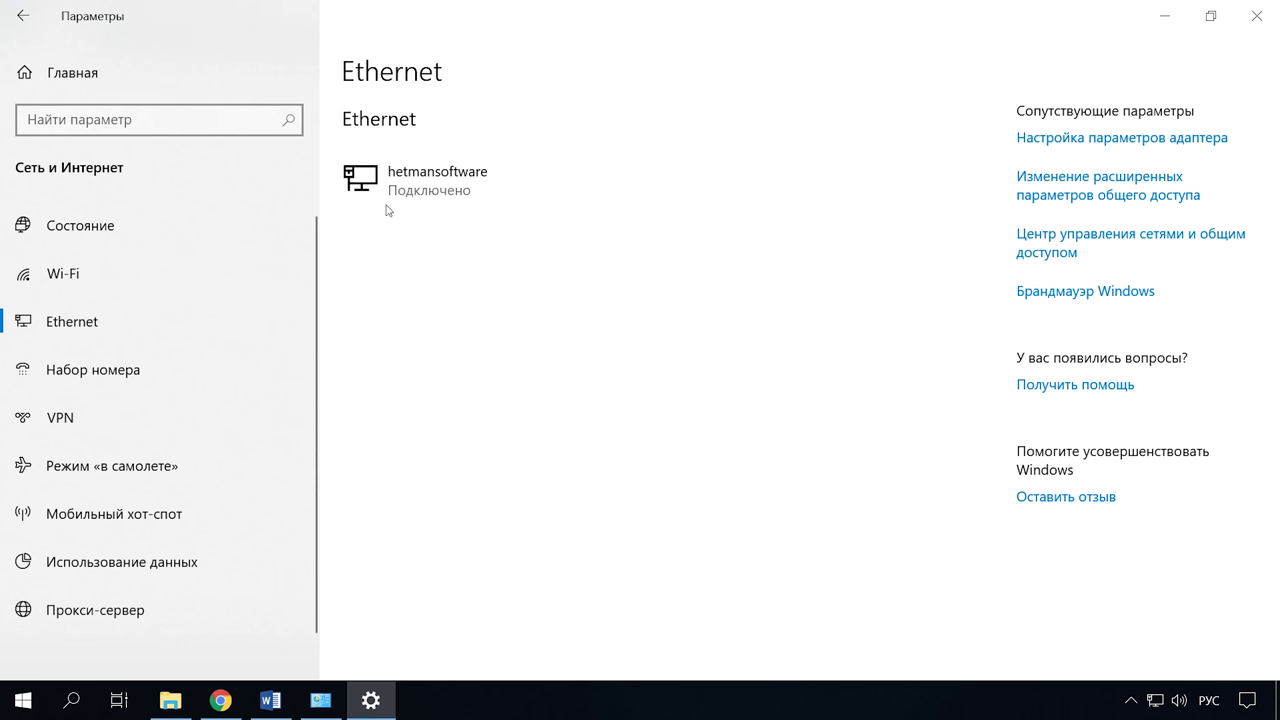
# Open the hetmansoftware connection, try the "Частные" network profile and return it to "Общедоступные"
pyautogui.click(447, 192)
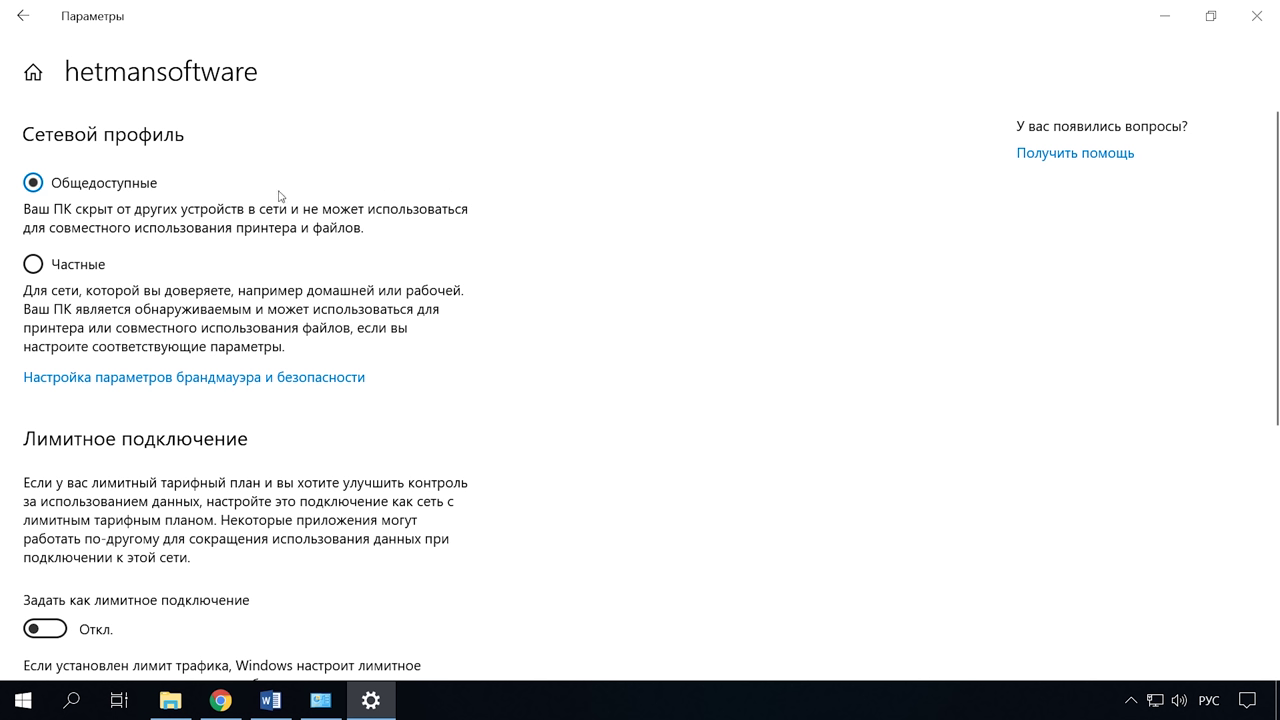
pyautogui.click(34, 265)
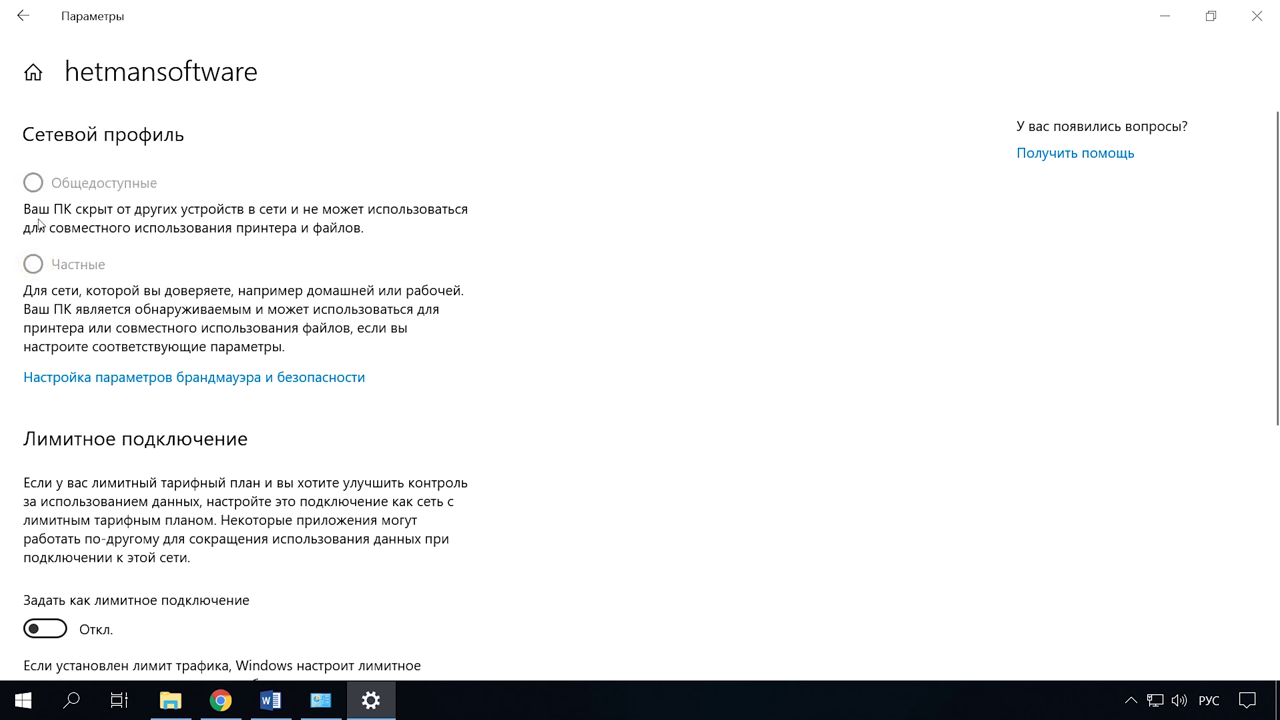
pyautogui.click(33, 183)
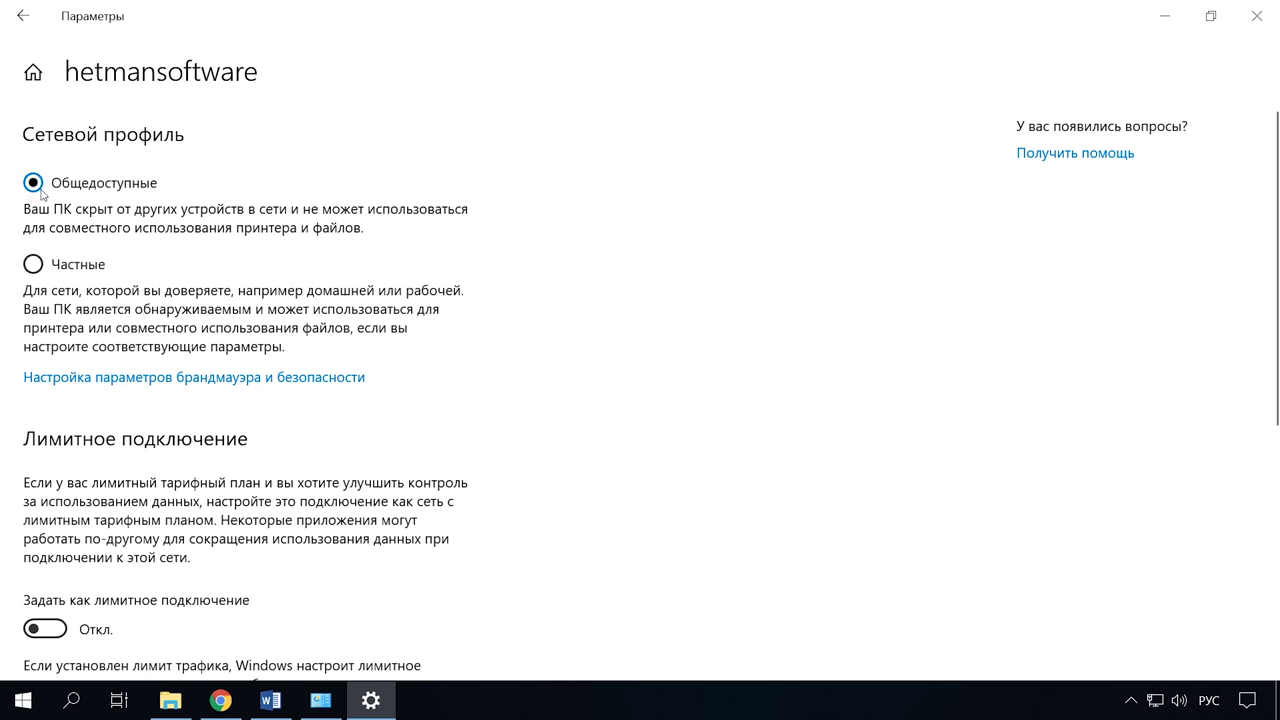
# Search Windows for "cmd" and run the Command Prompt as administrator
pyautogui.click(72, 700)
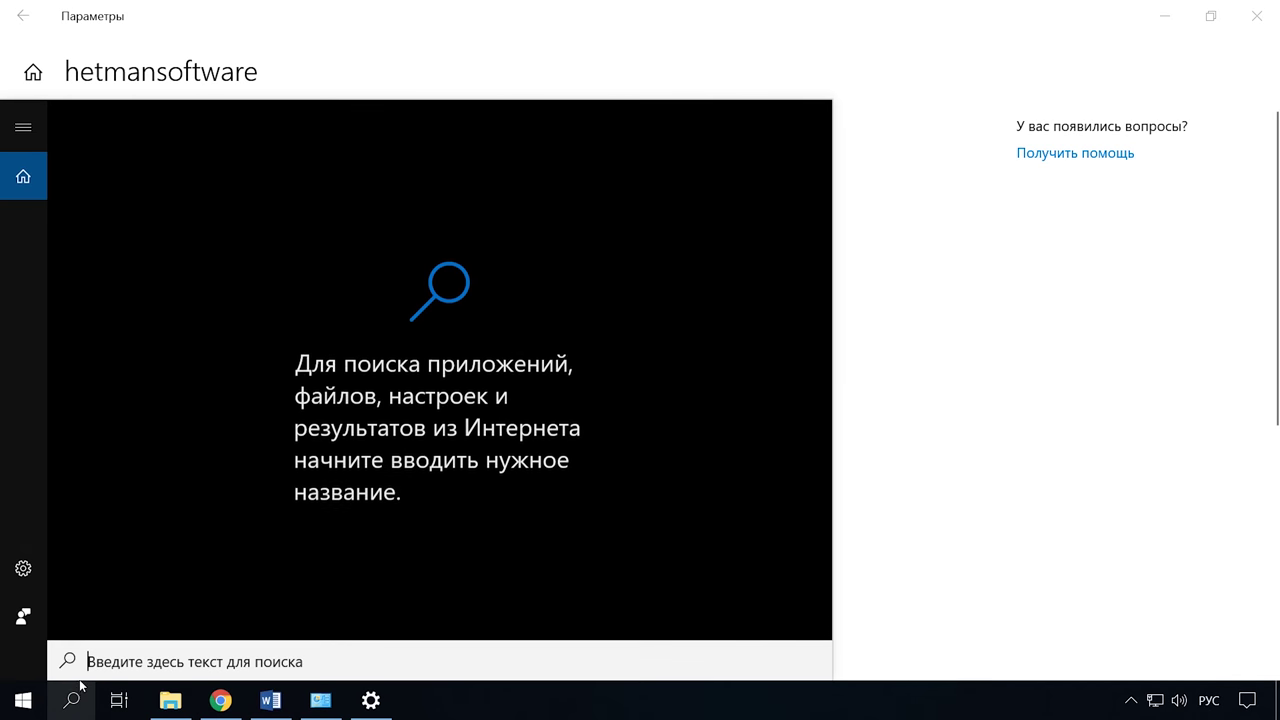
pyautogui.write('cmd')
pyautogui.rightClick(170, 208)
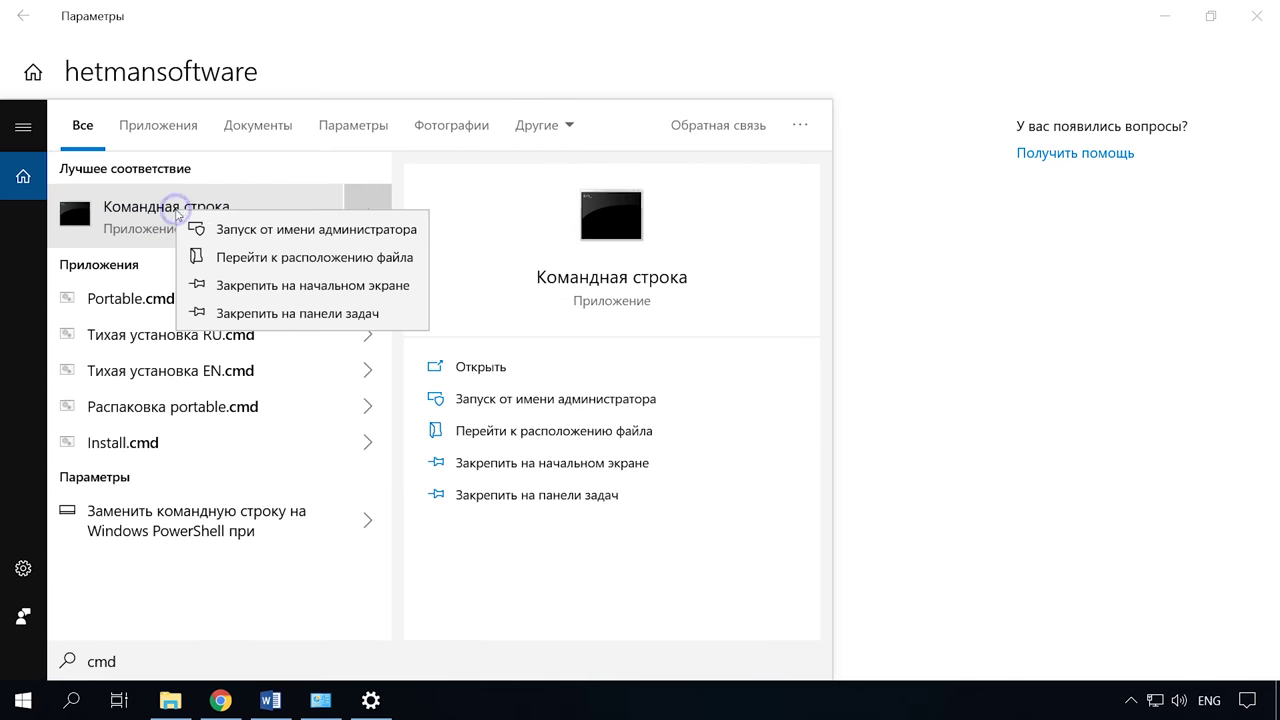
pyautogui.click(290, 228)
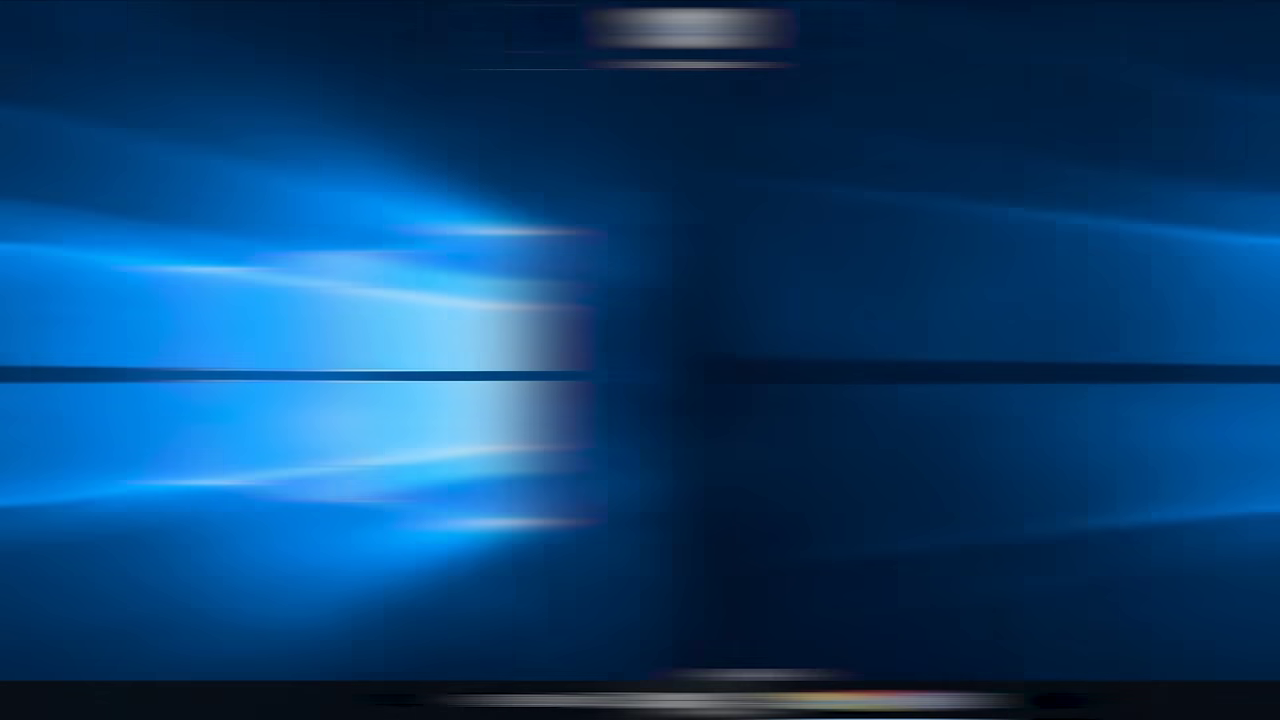
# Find the Control Panel through Windows search and open its System page
pyautogui.click(71, 700)
pyautogui.write('па')
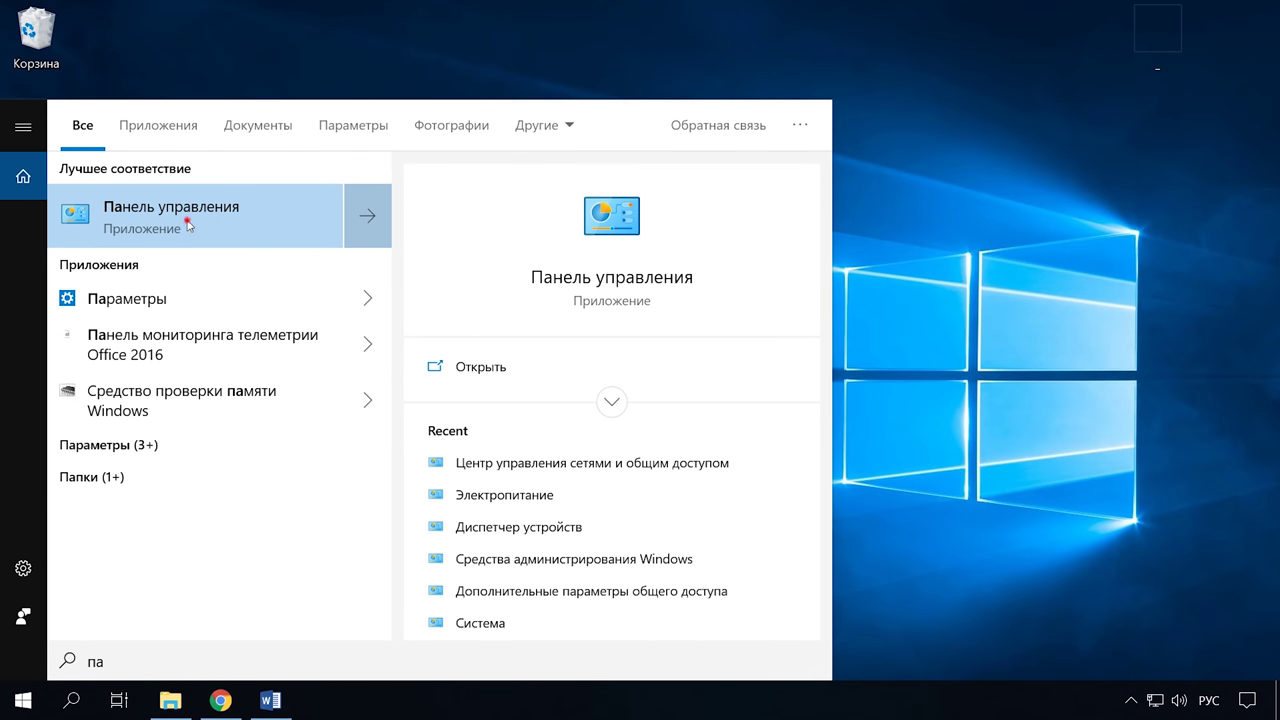
pyautogui.click(188, 218)
pyautogui.click(822, 440)
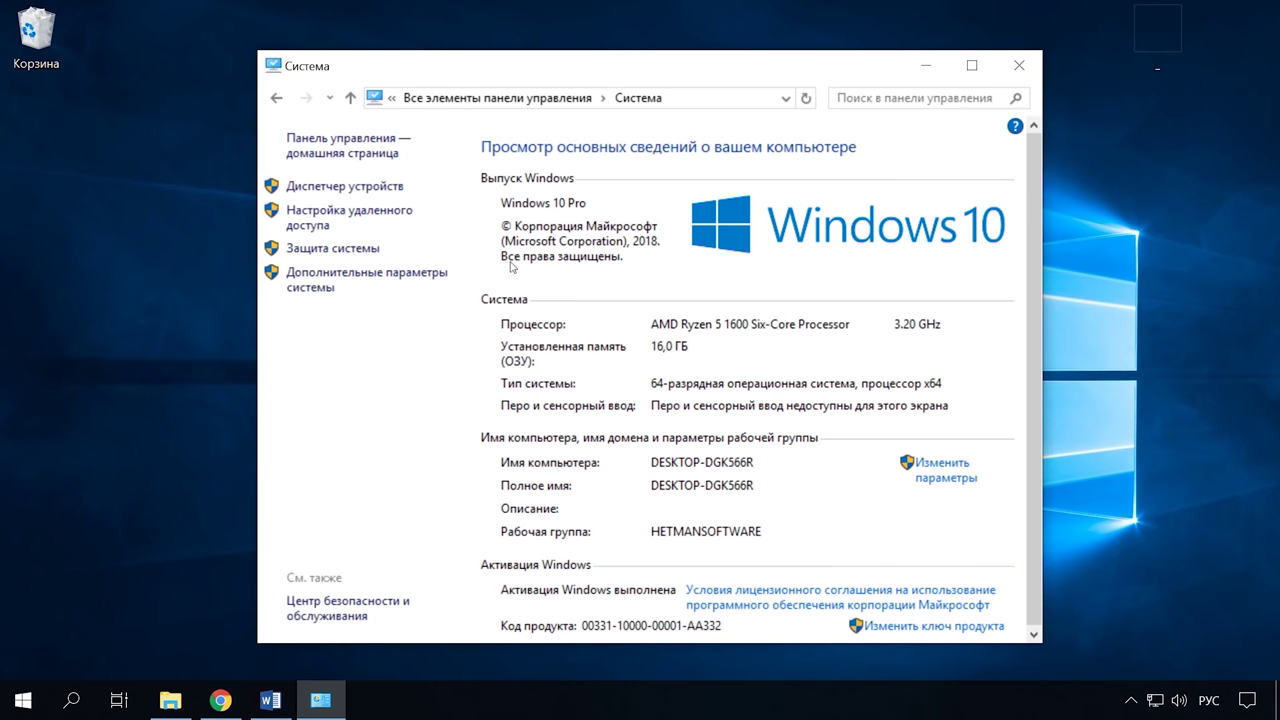
# Open the advanced system settings and start the network identification wizard from the computer name settings
pyautogui.click(351, 284)
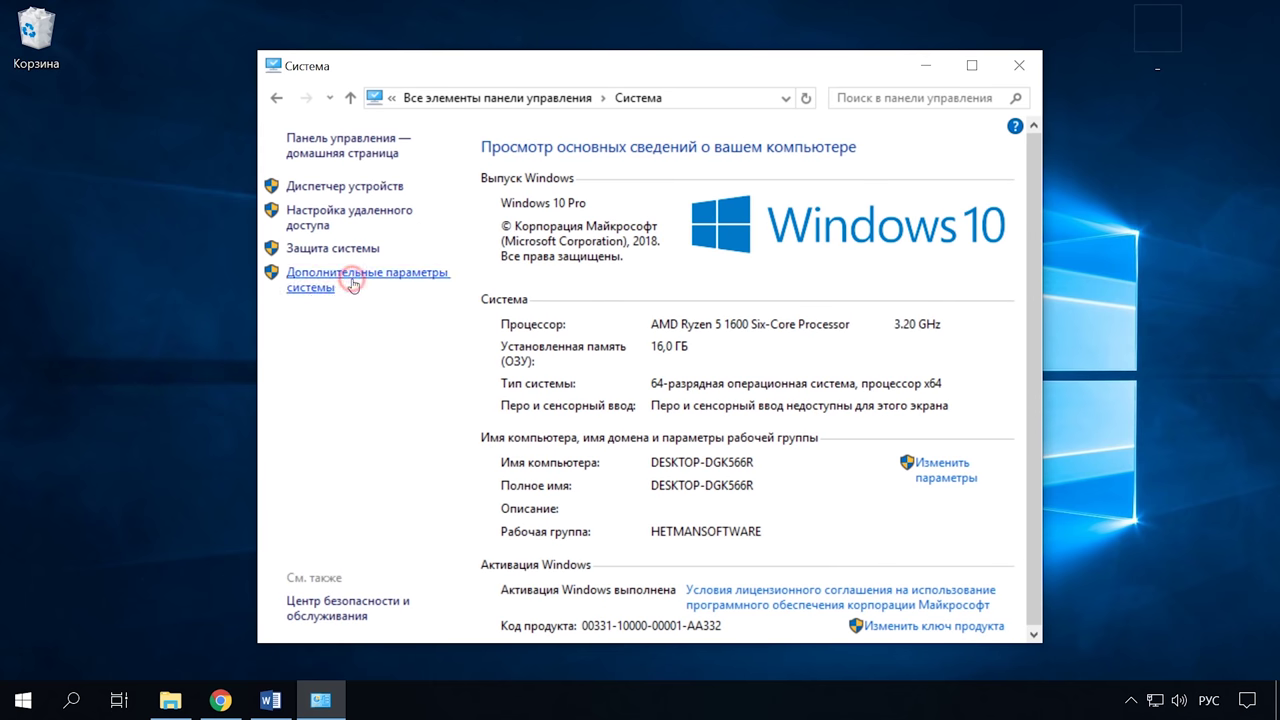
pyautogui.click(323, 206)
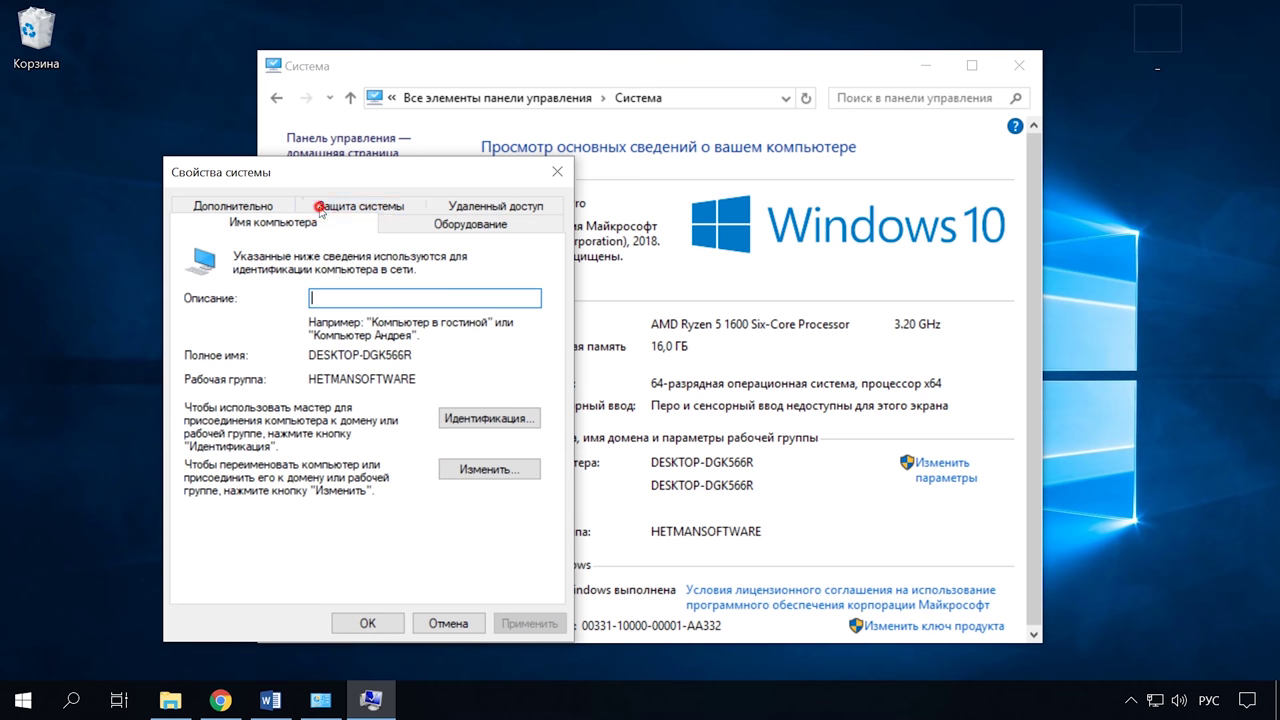
pyautogui.click(499, 427)
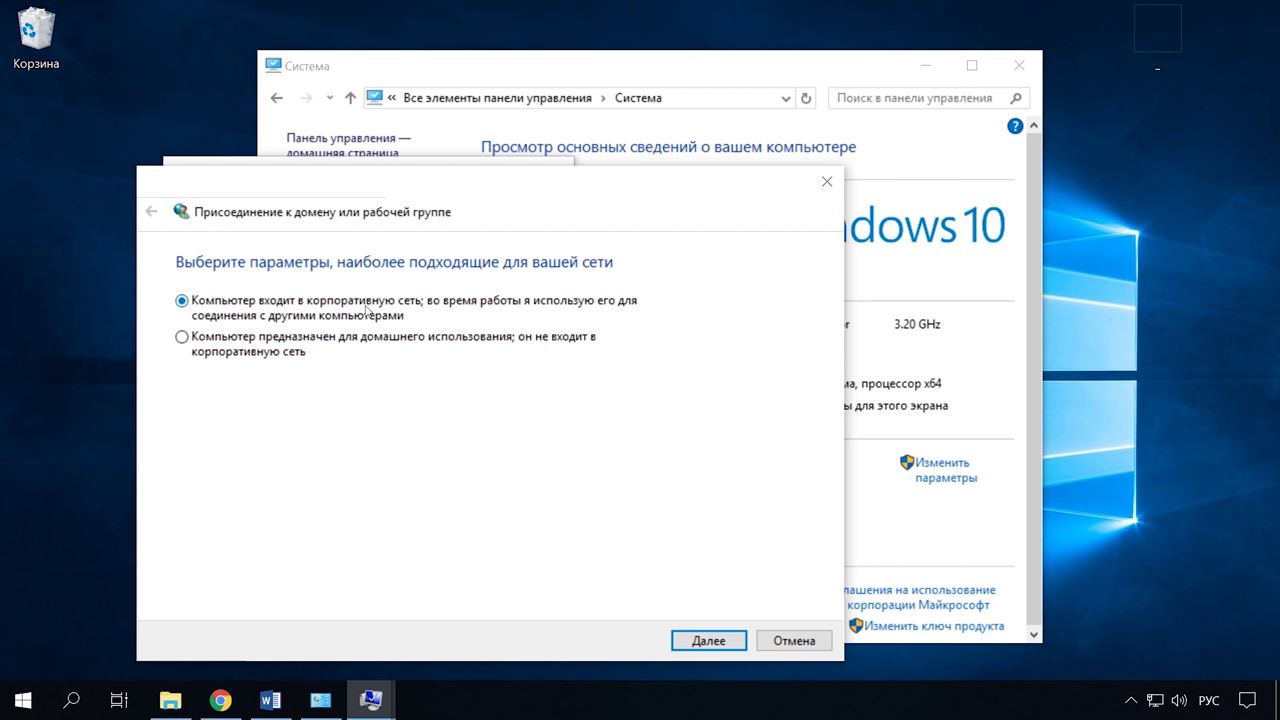
# In the wizard, keep the computer on a corporate network, choose a network without domains, and continue
pyautogui.click(700, 640)
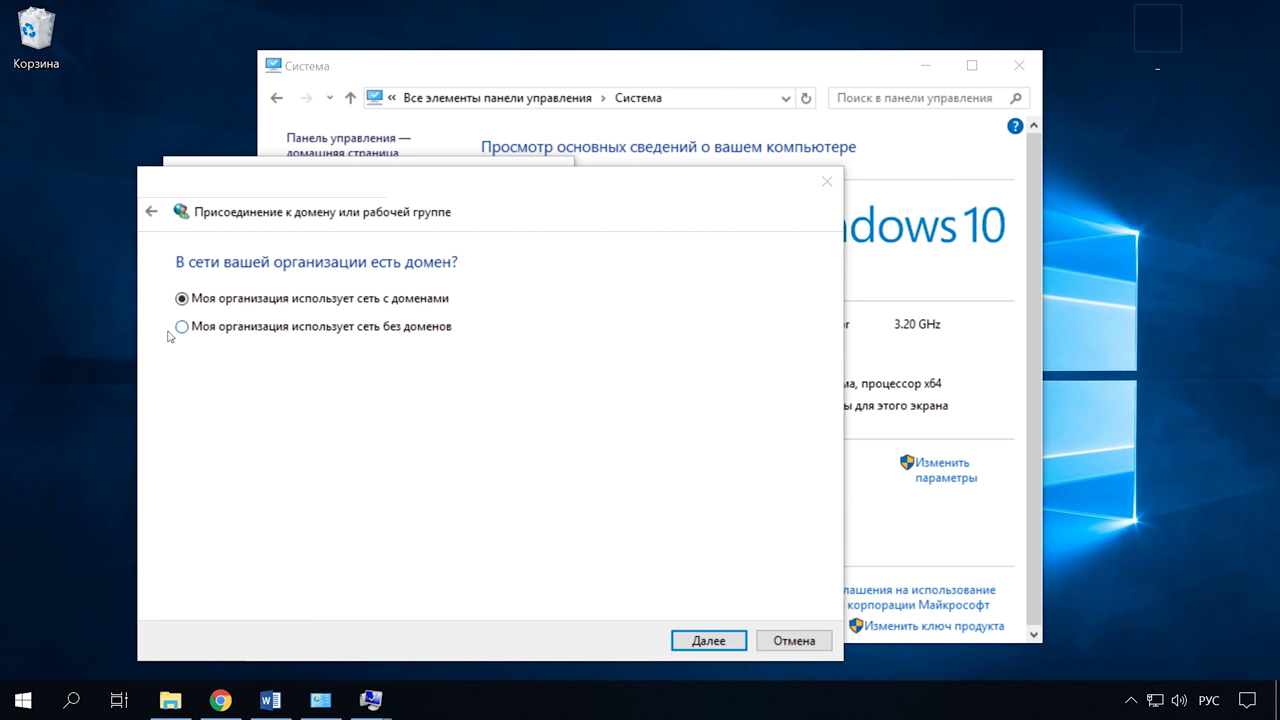
pyautogui.click(282, 330)
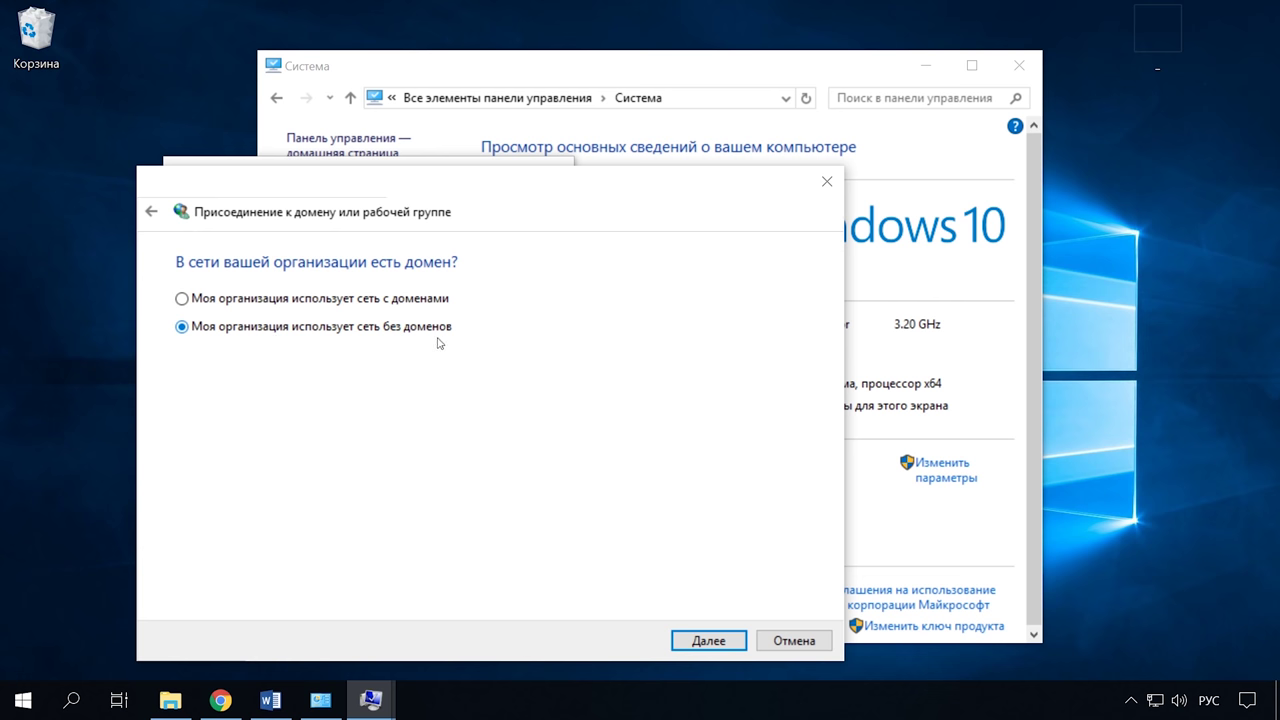
pyautogui.click(730, 637)
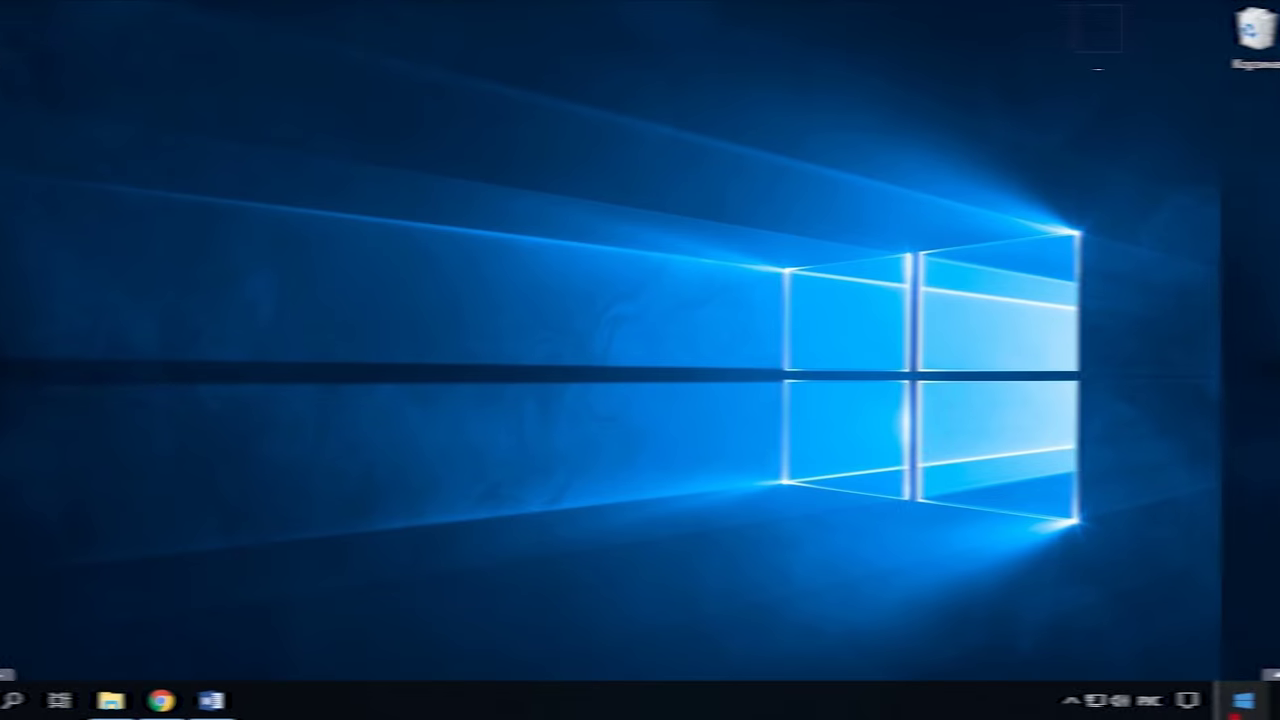
# Open the network status page in Windows Settings and go to the network reset option
pyautogui.click(22, 700)
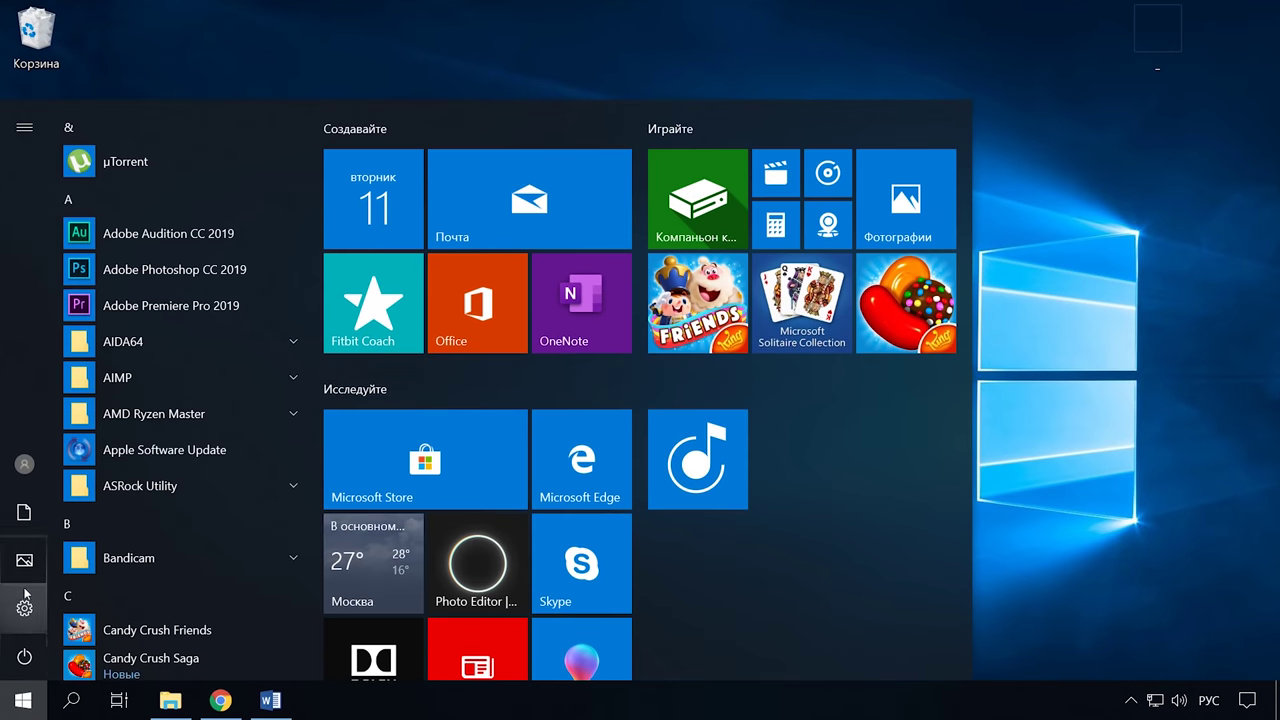
pyautogui.click(24, 610)
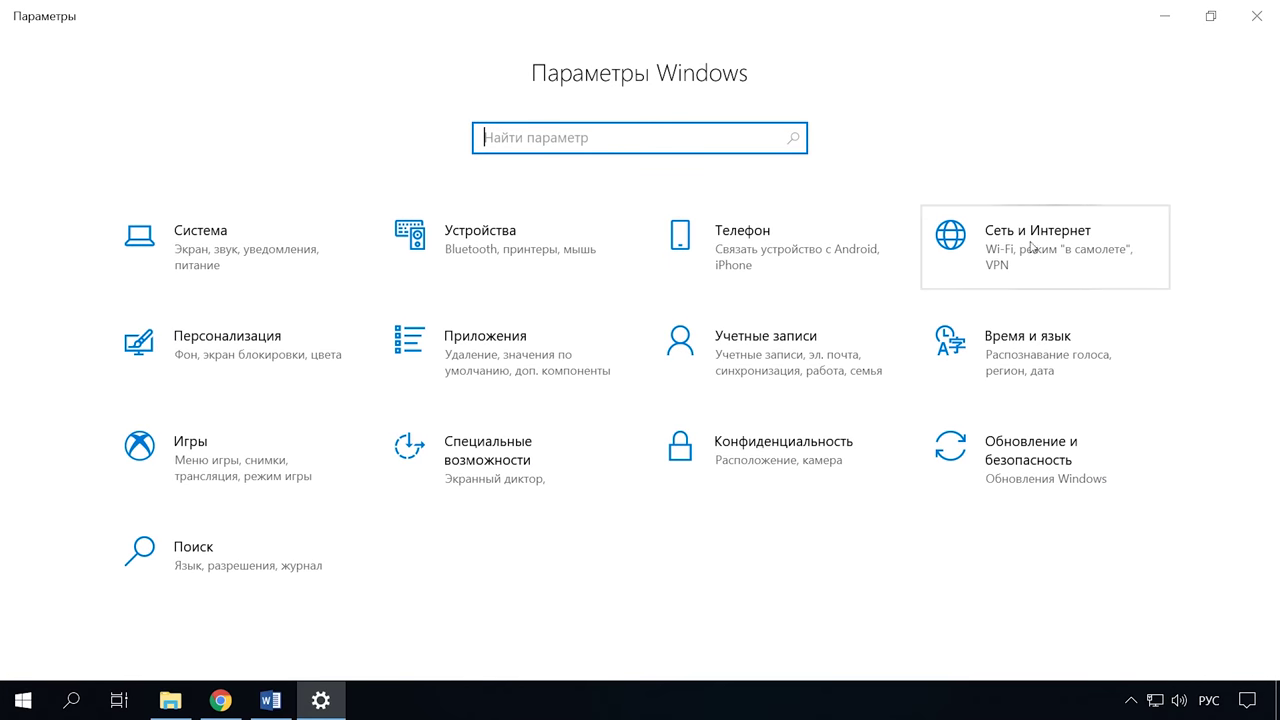
pyautogui.click(1044, 248)
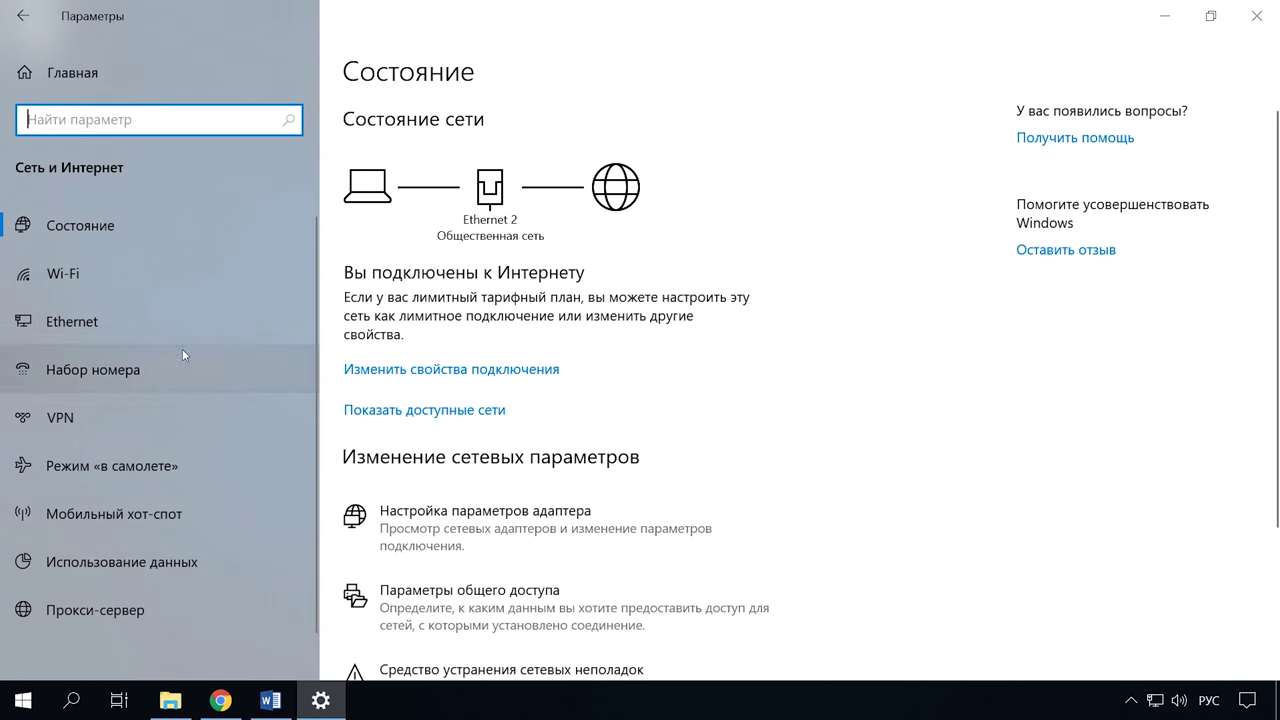
pyautogui.click(86, 231)
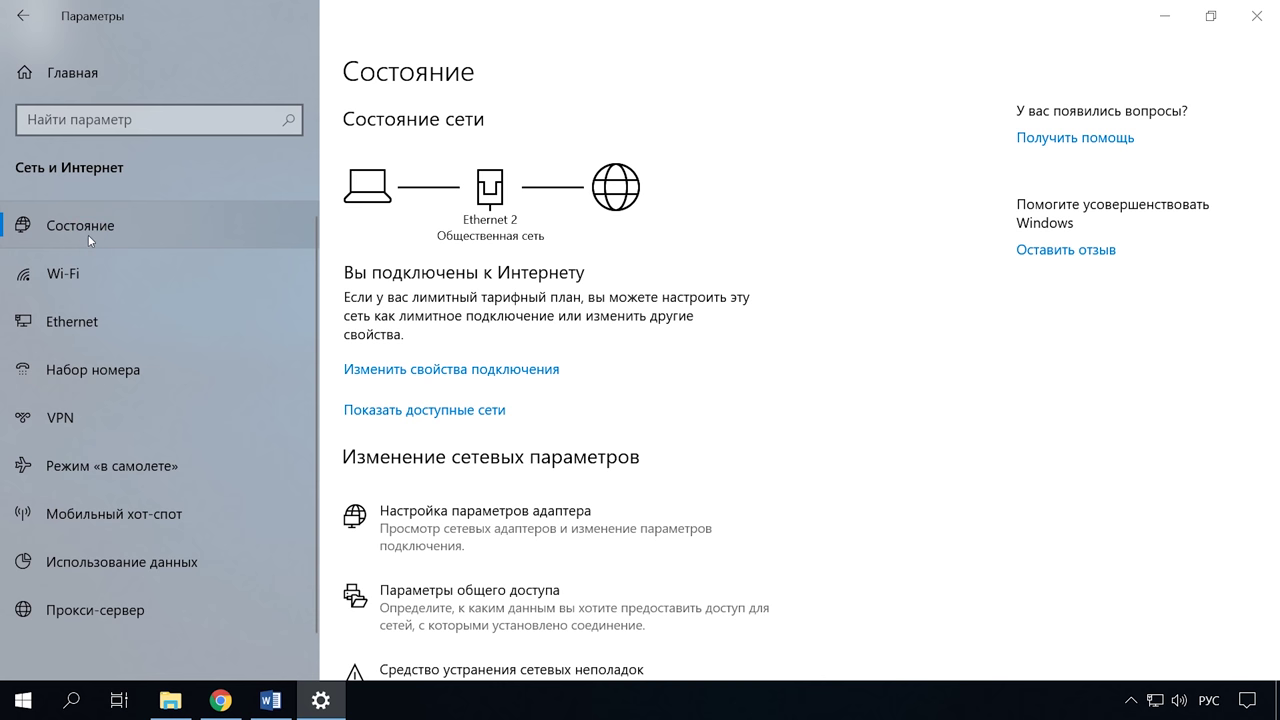
pyautogui.scroll(-3, 555, 514)
pyautogui.click(394, 614)
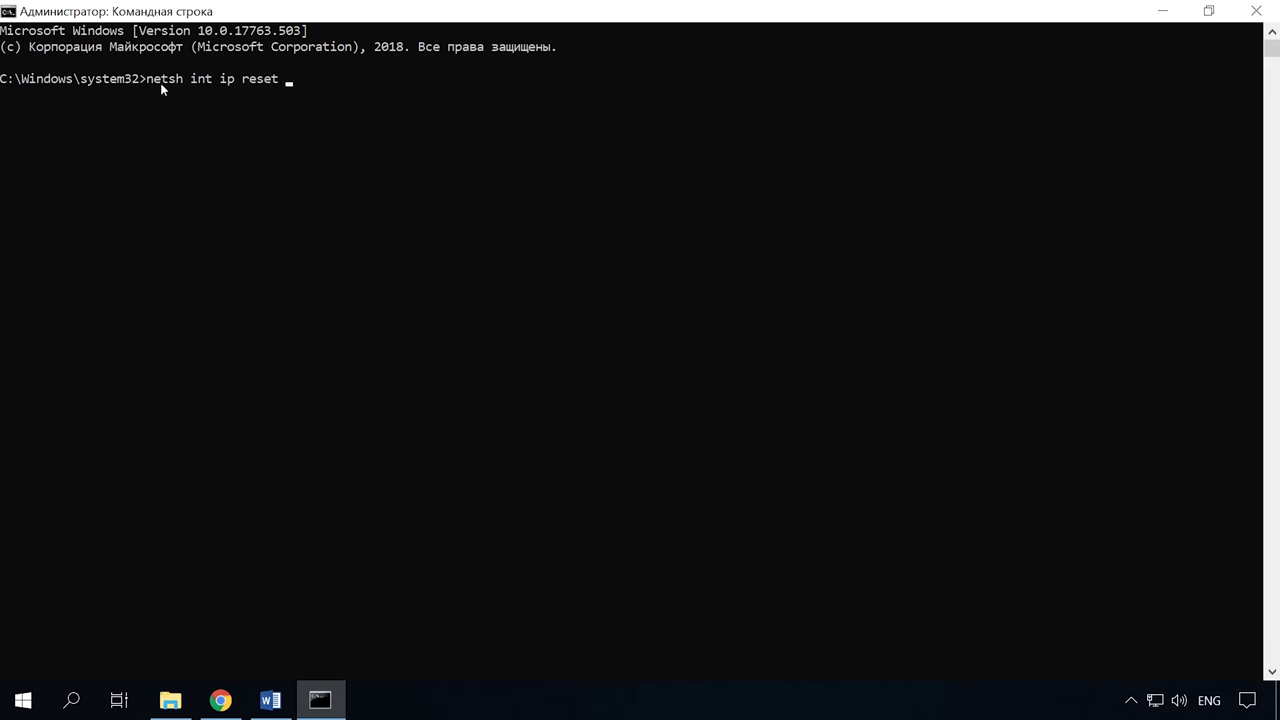
# Run "netsh int ip reset", "netsh winsock reset" and "netsh advfirewall reset" in the administrator Command Prompt
pyautogui.press('Return')
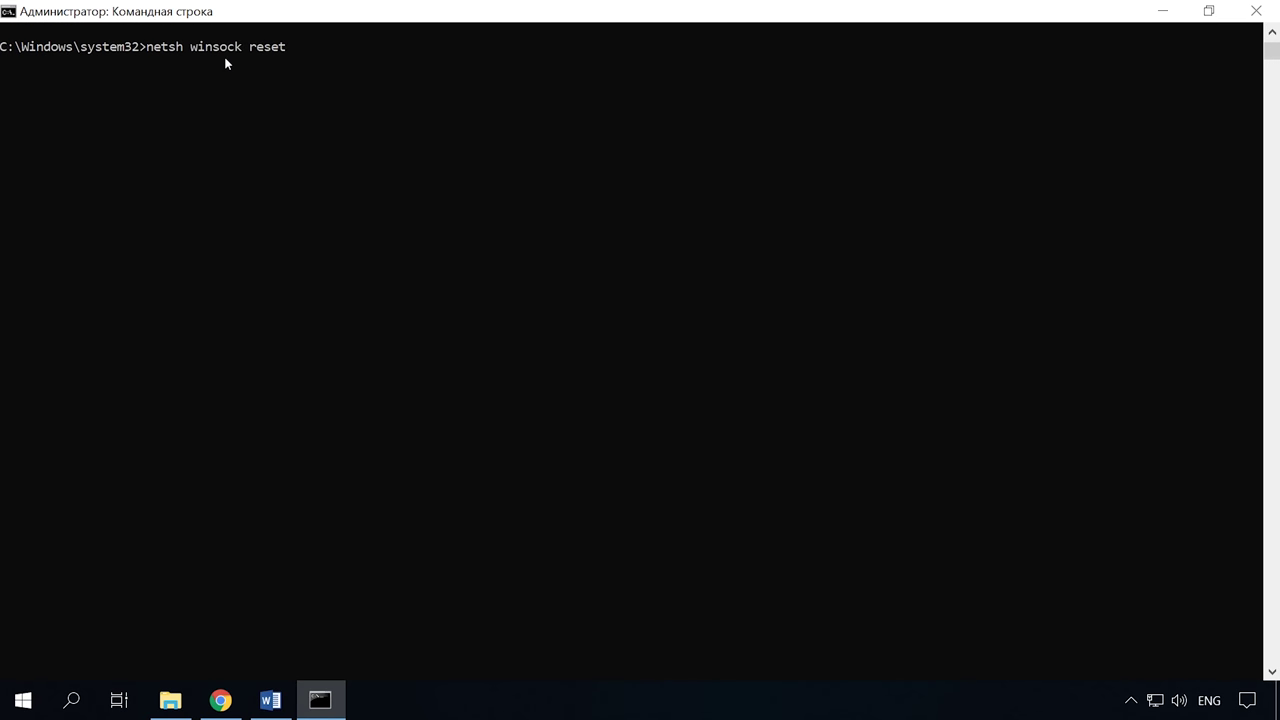
pyautogui.press('Return')
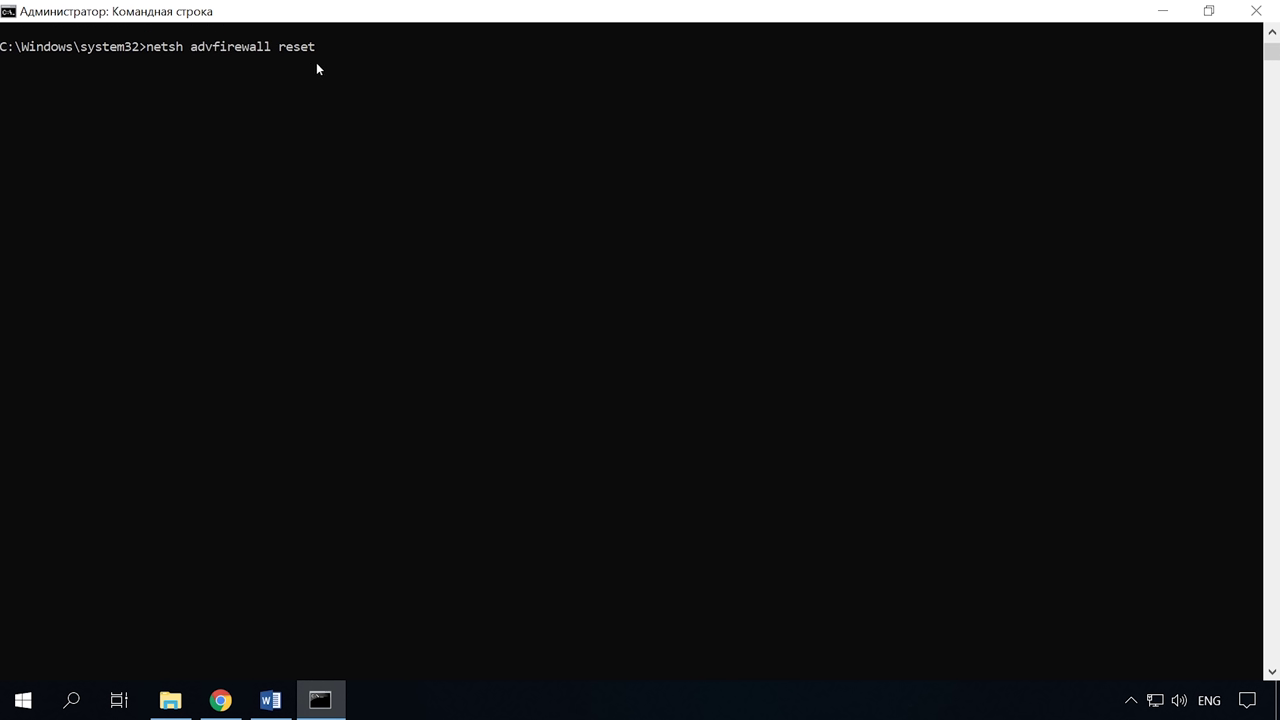
pyautogui.press('Return')
pyautogui.press('Return')
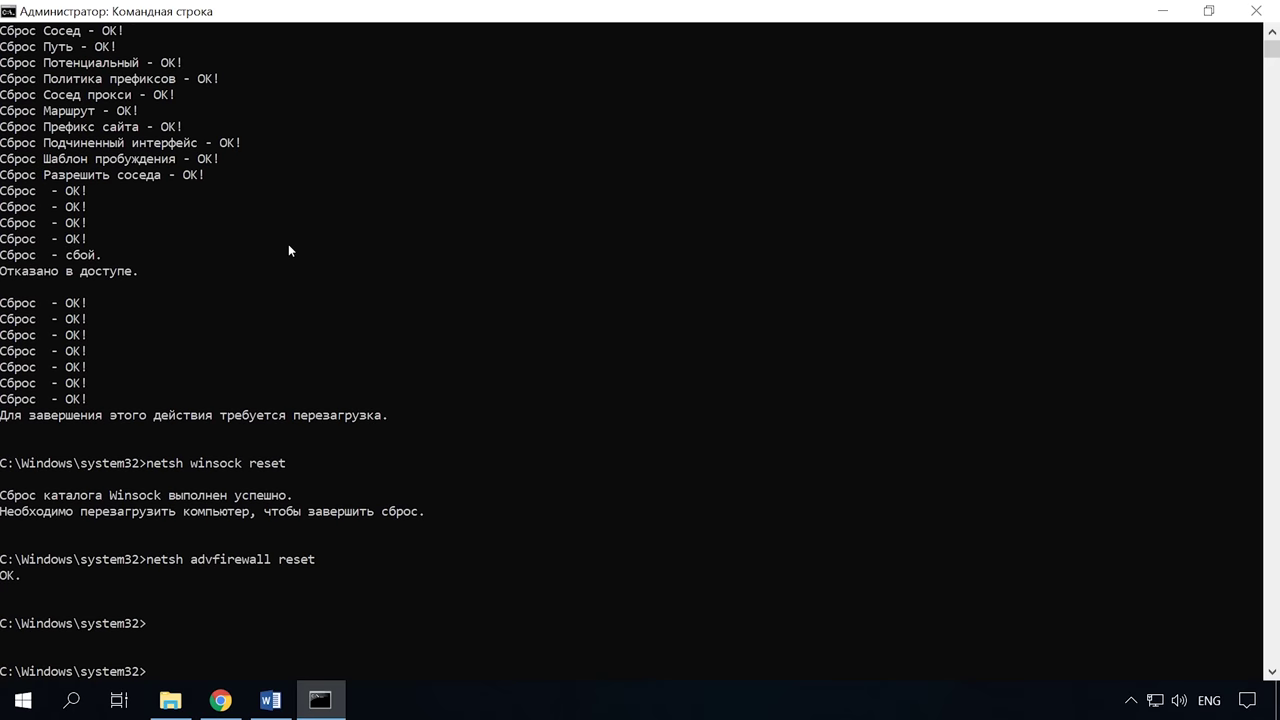
pyautogui.scroll(-11, 288, 250)
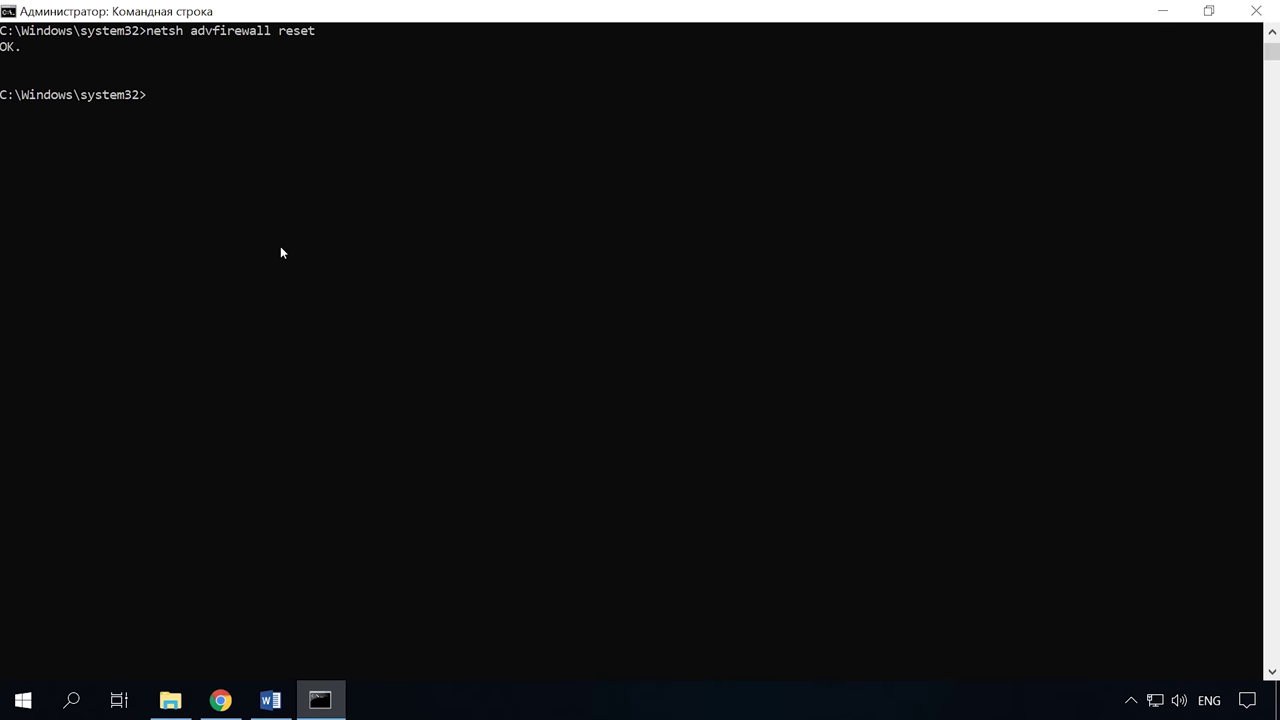
pyautogui.scroll(-2, 281, 248)
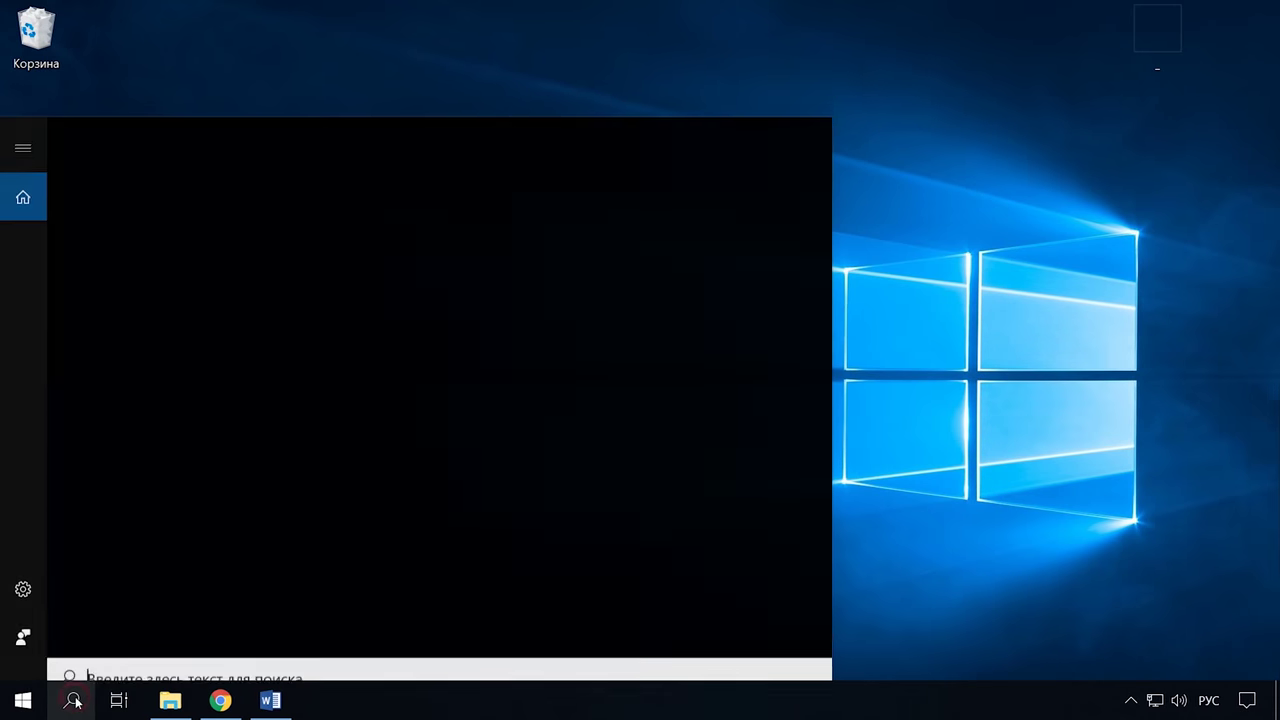
# Search Windows for "слу", open the Services console and maximize its window
pyautogui.write('слу')
pyautogui.click(184, 222)
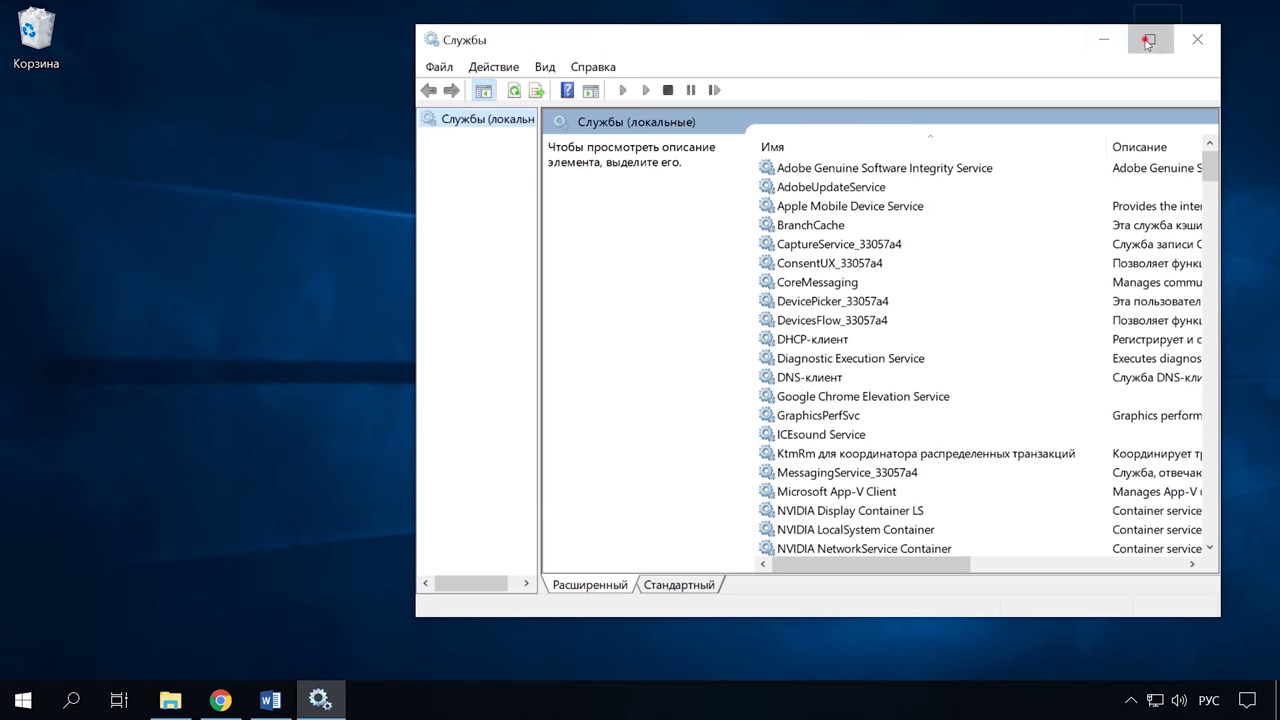
pyautogui.click(1149, 40)
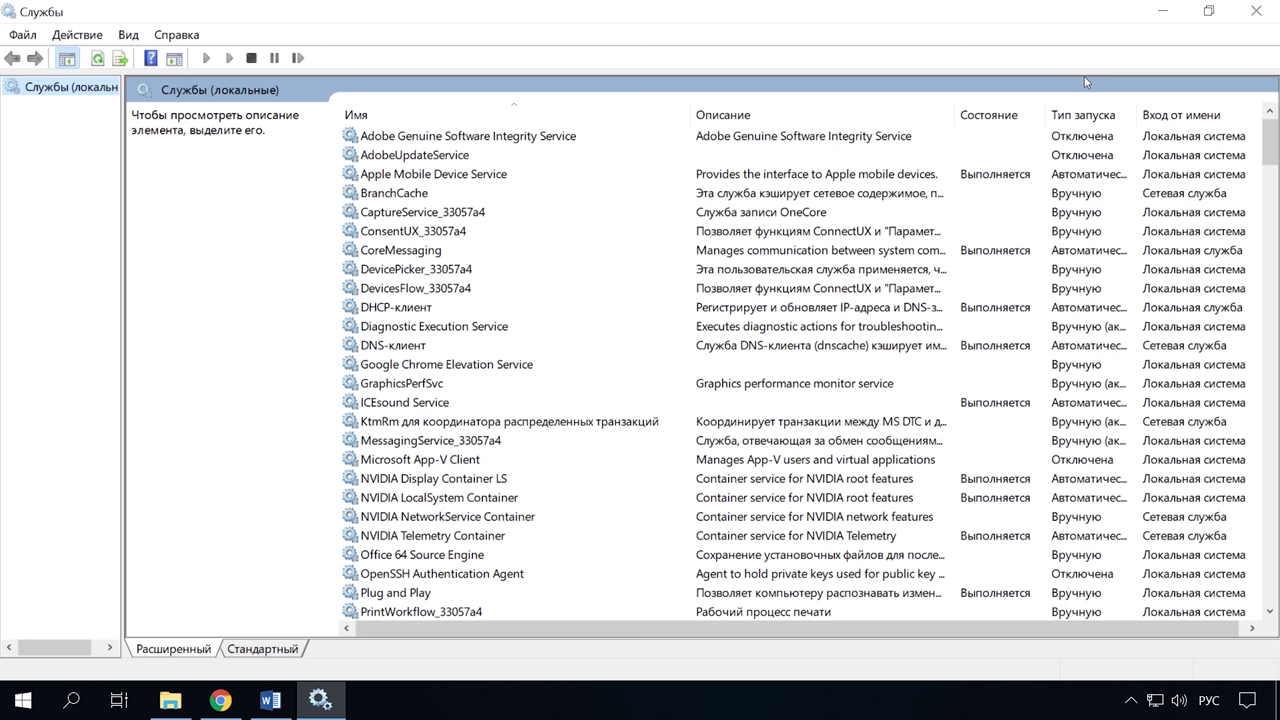
# Check the status of the services "Хост поставщика функции обнаружения", "Публикация ресурсов обнаружения функции" and "DNS-клиент"
pyautogui.moveTo(1270, 140); pyautogui.dragTo(1270, 590)
pyautogui.click(490, 536)
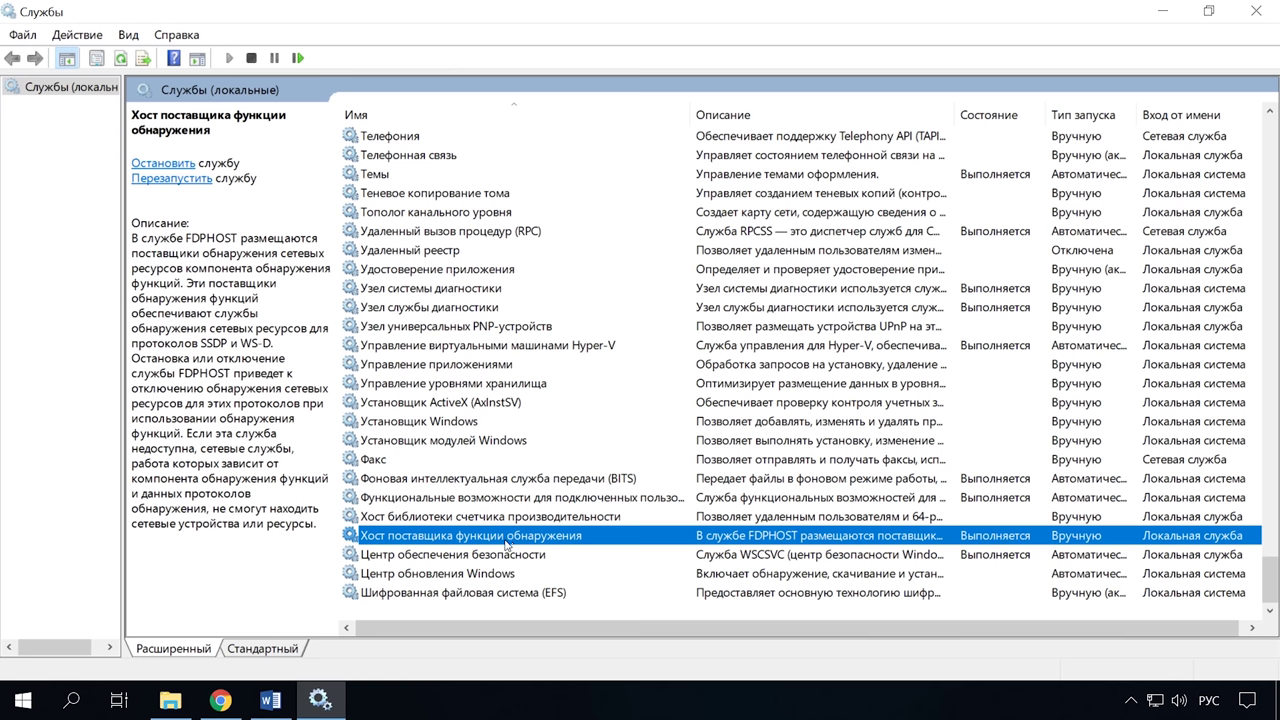
pyautogui.scroll(20, 505, 545)
pyautogui.click(485, 555)
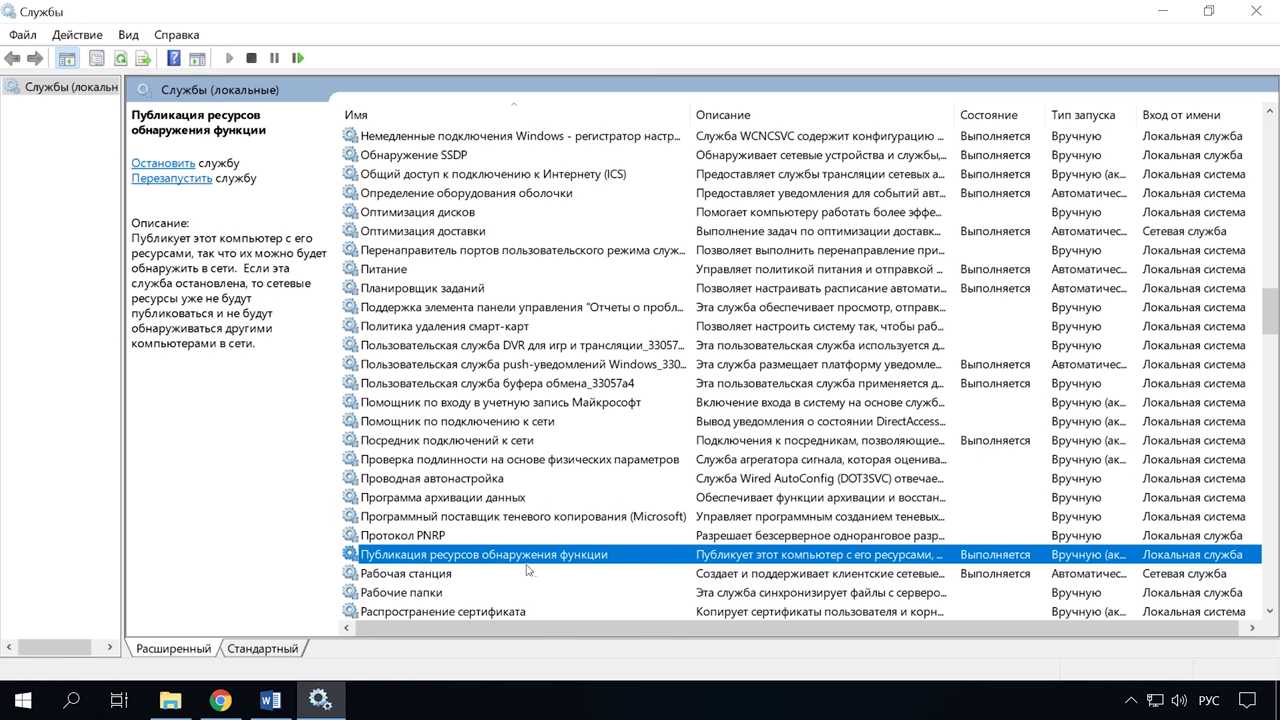
pyautogui.scroll(20, 518, 571)
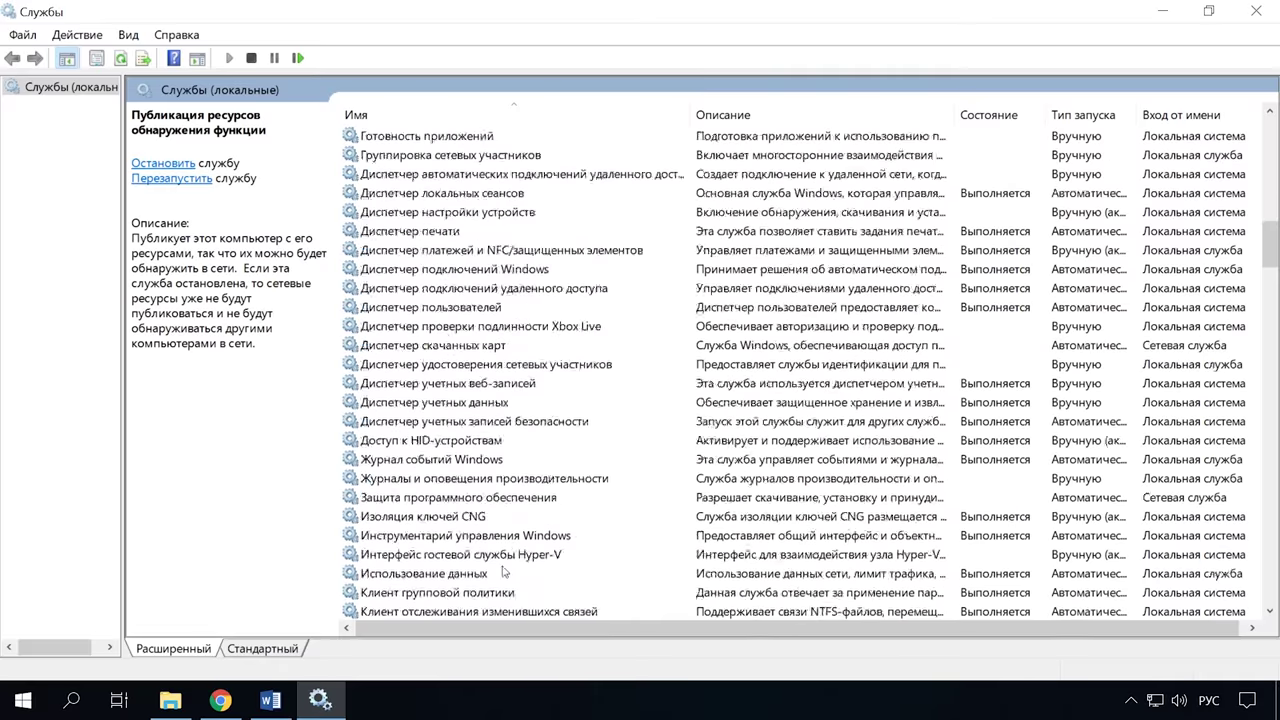
pyautogui.click(418, 343)
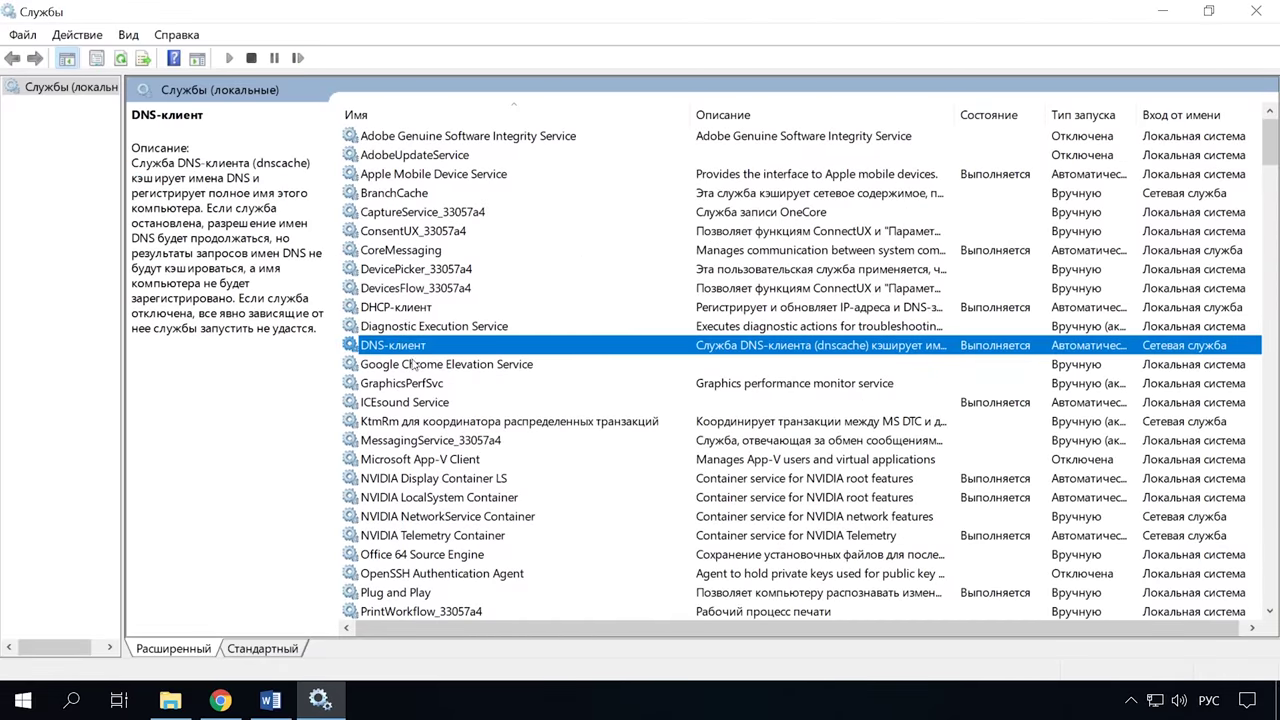
# Check the status of the services "Обнаружение SSDP" and "Узел универсальных PNP-устройств"
pyautogui.scroll(-20, 488, 550)
pyautogui.scroll(15, 488, 552)
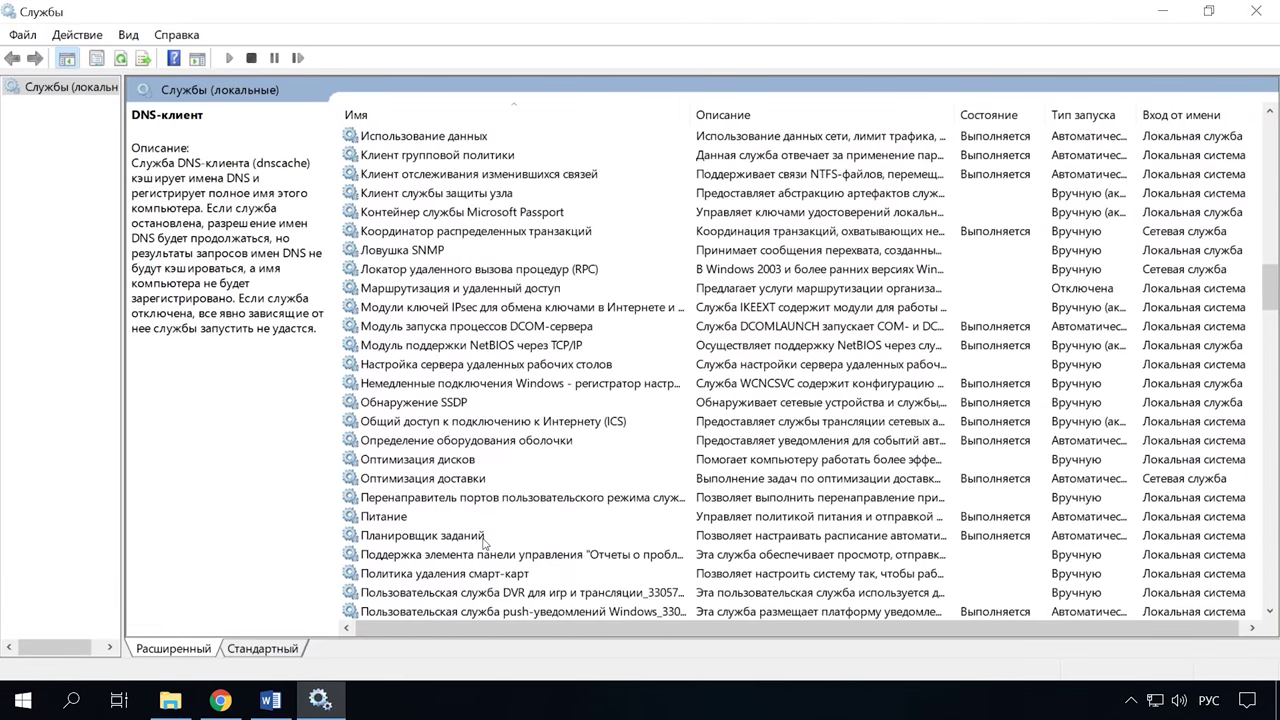
pyautogui.click(437, 405)
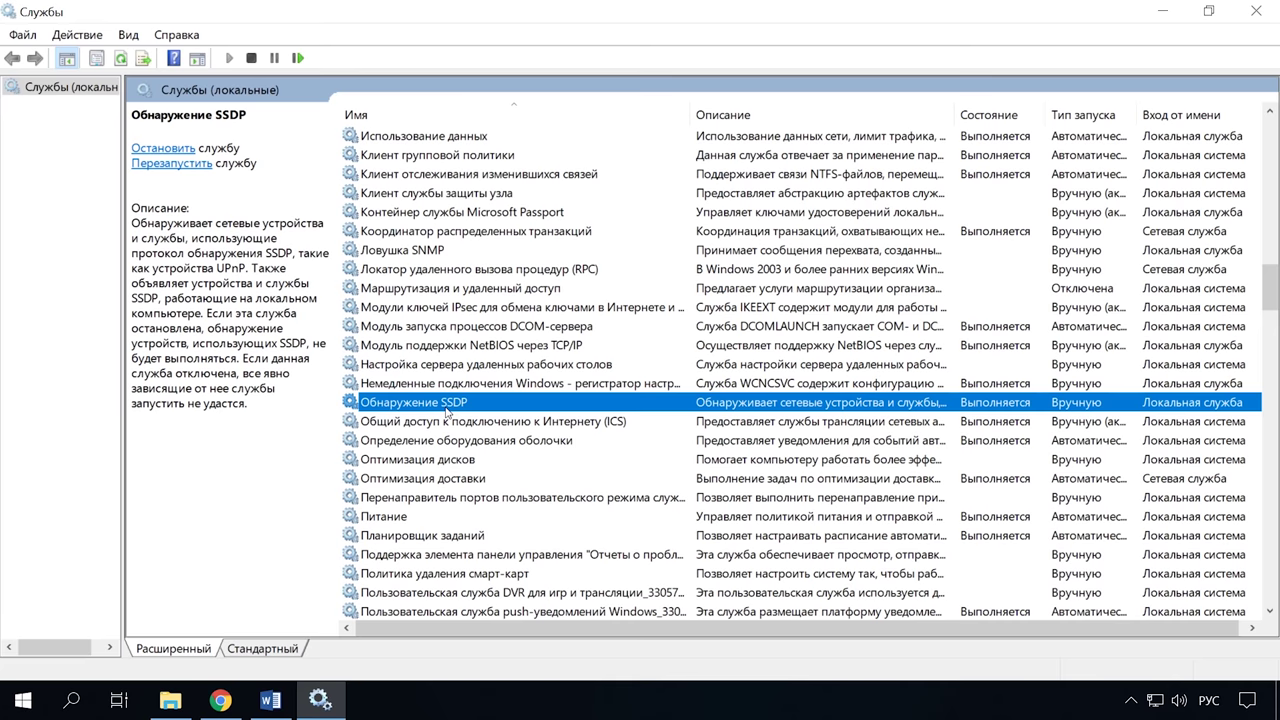
pyautogui.scroll(-15, 470, 560)
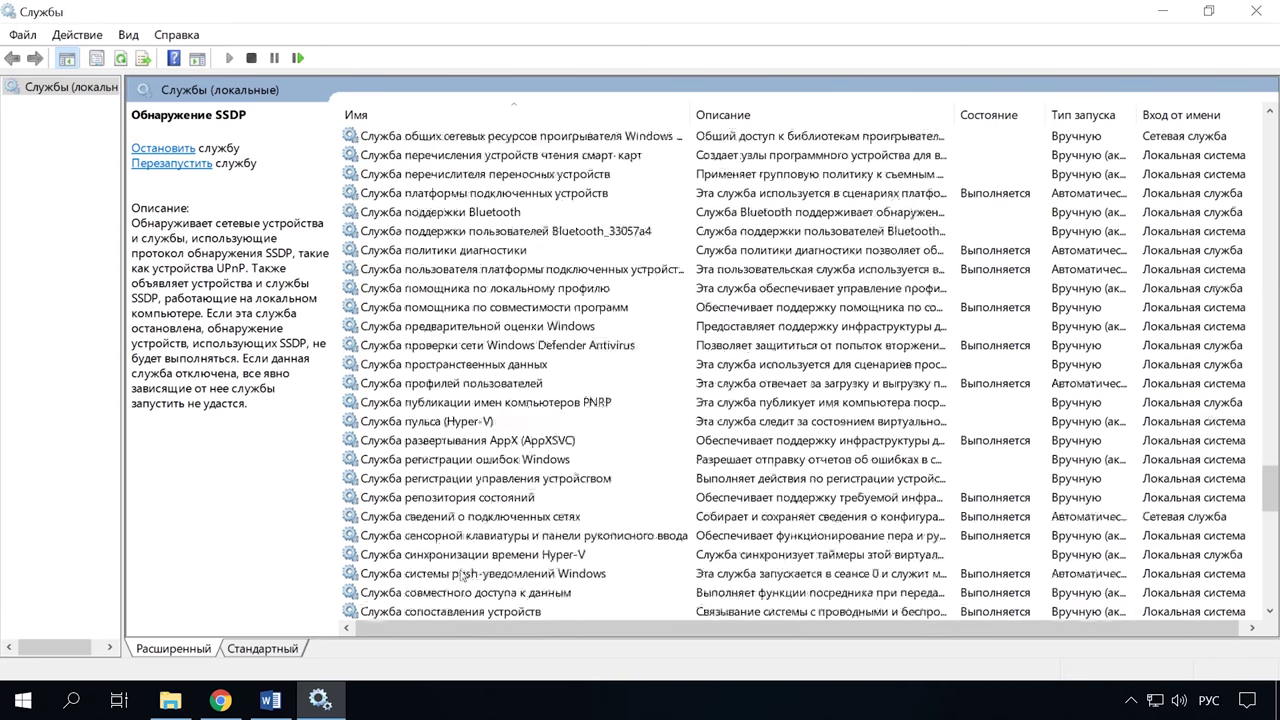
pyautogui.scroll(-8, 462, 573)
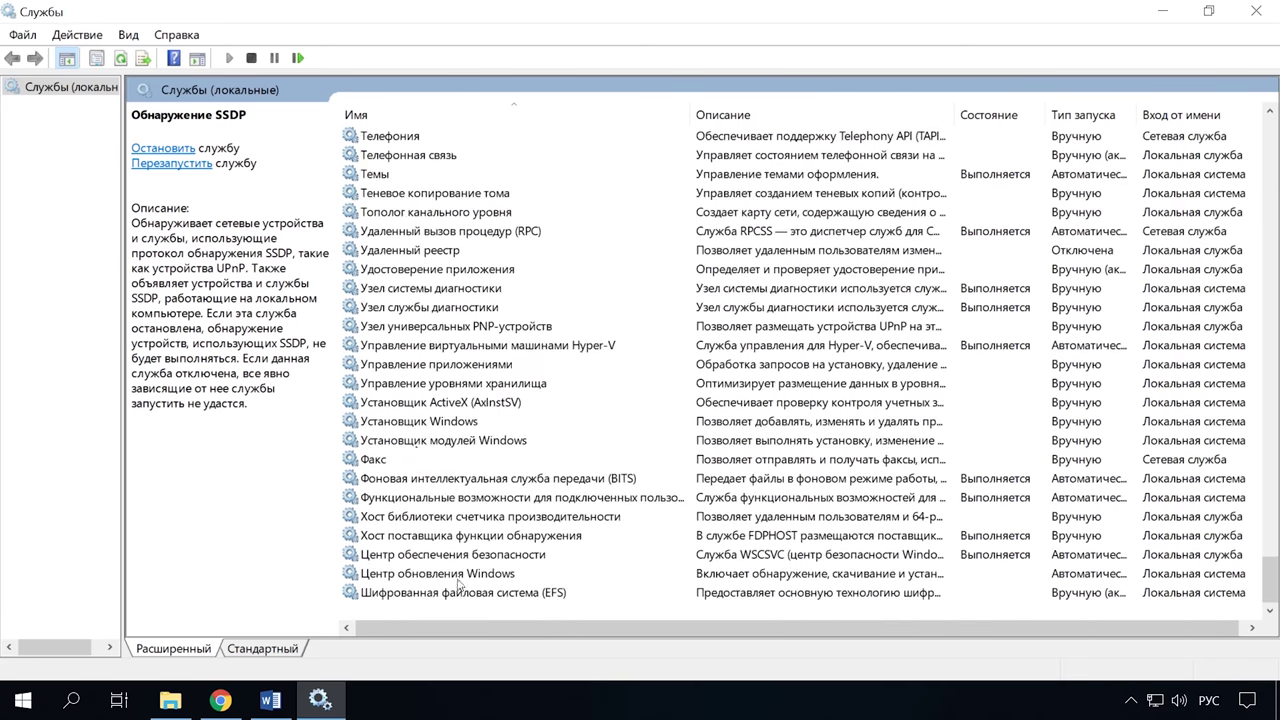
pyautogui.click(464, 328)
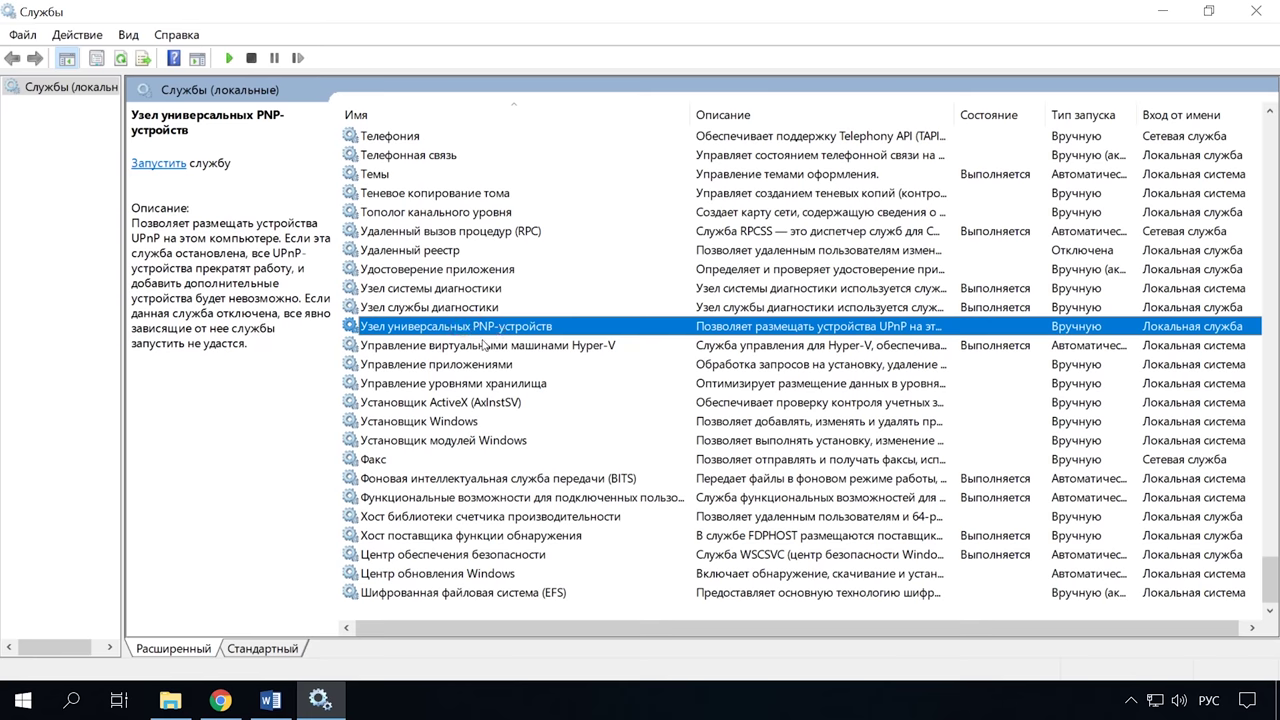
# Check the services "Сервер" and "Рабочая станция", and open the properties of "Публикация ресурсов обнаружения функции"
pyautogui.scroll(12, 470, 380)
pyautogui.click(386, 443)
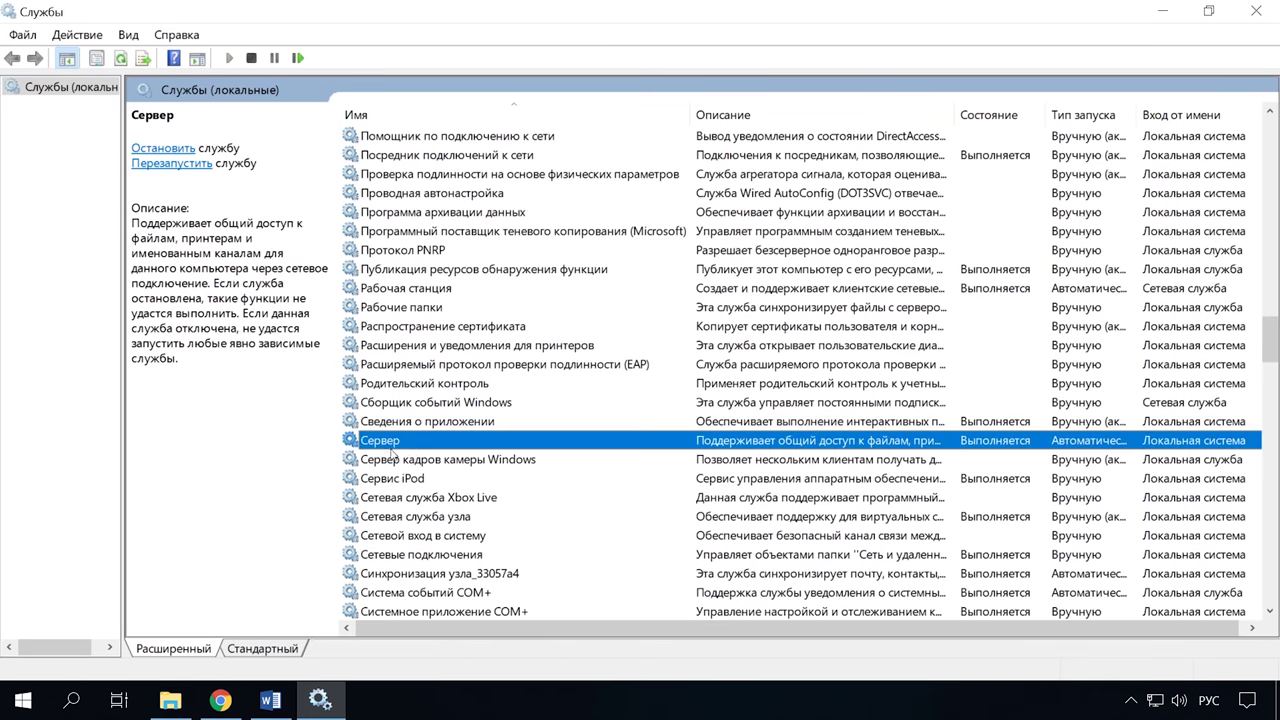
pyautogui.click(401, 289)
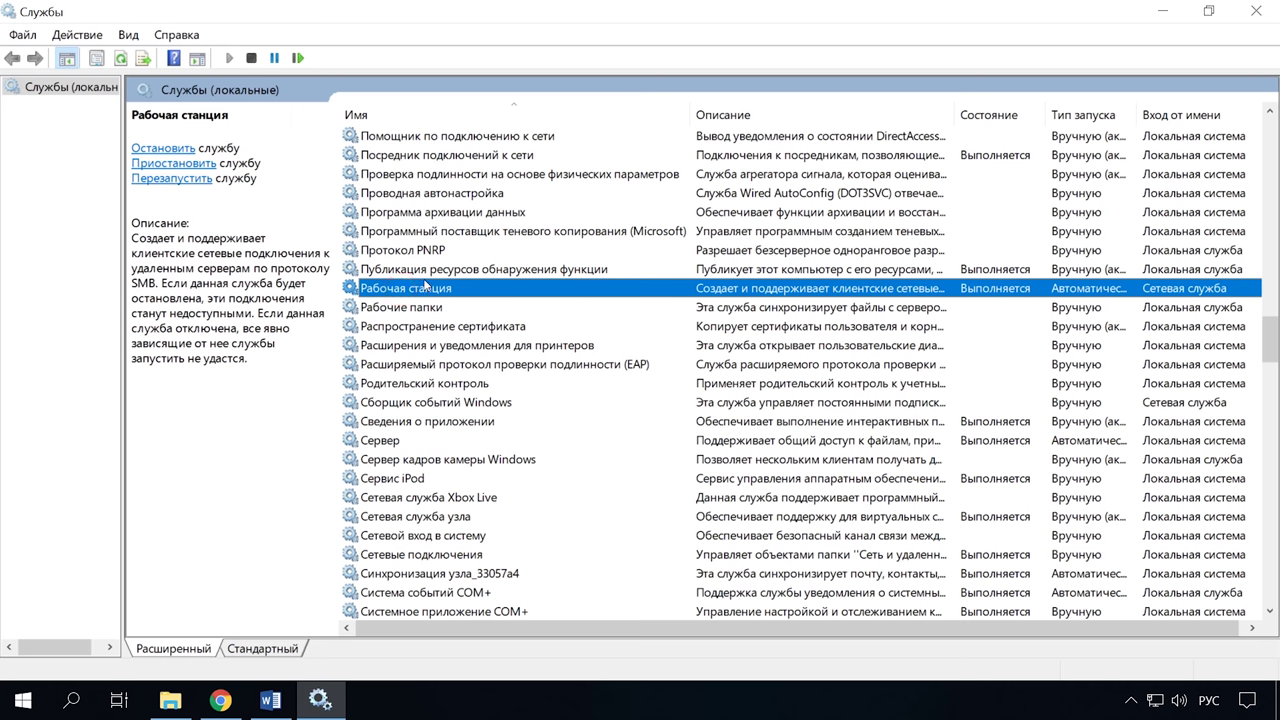
pyautogui.click(425, 271)
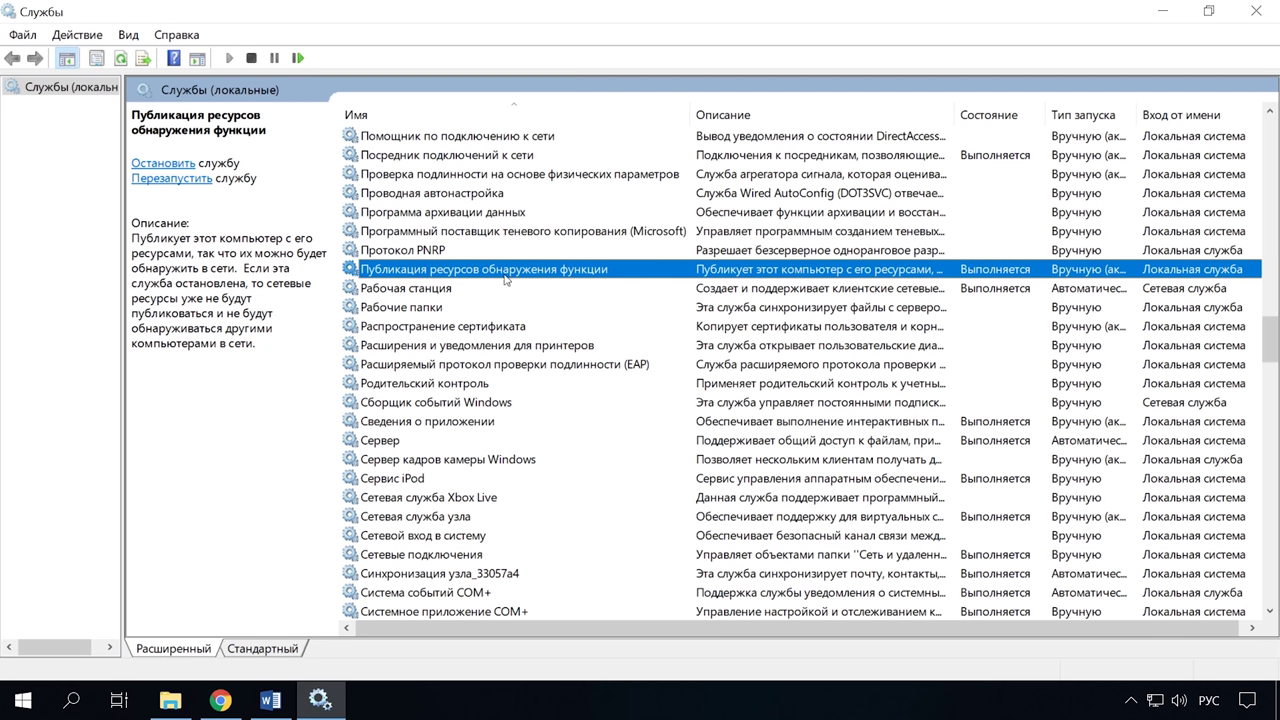
pyautogui.rightClick(1009, 279)
pyautogui.click(1045, 468)
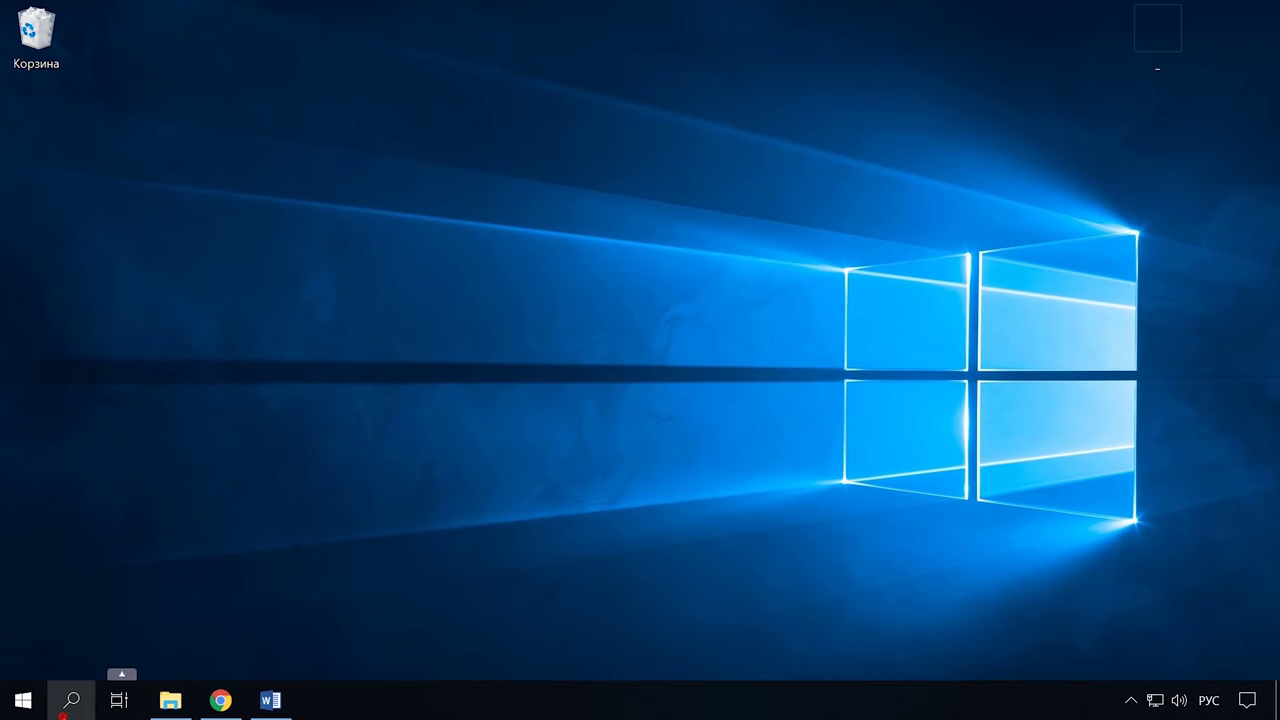
# Search Windows for "па", open the Control Panel maximized, and go through Programs and Features to the Windows features list
pyautogui.click(63, 712)
pyautogui.write('па')
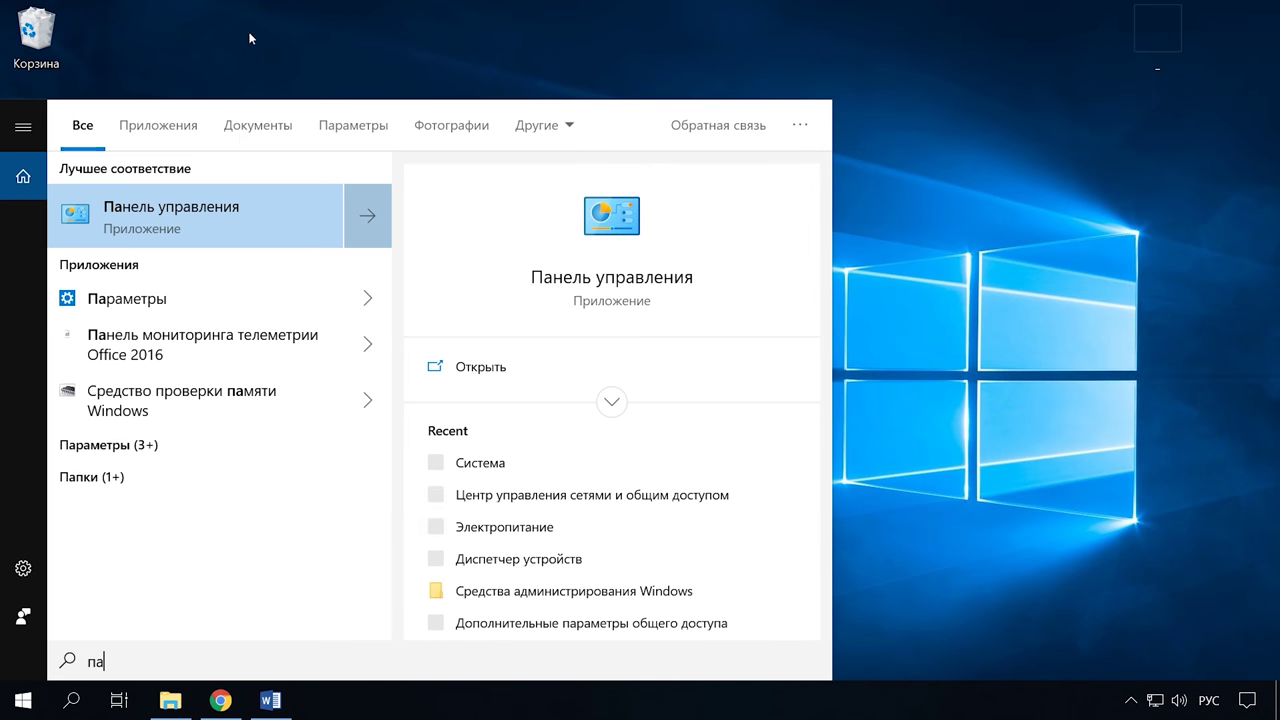
pyautogui.click(193, 228)
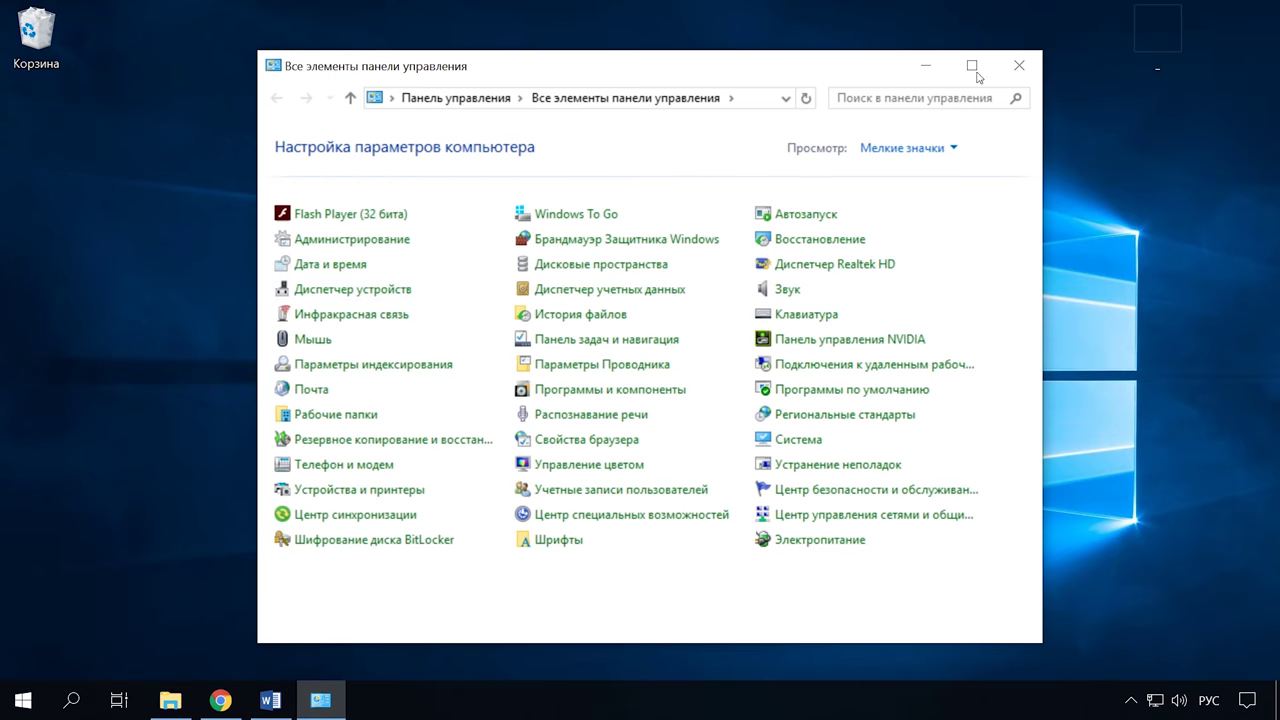
pyautogui.click(975, 66)
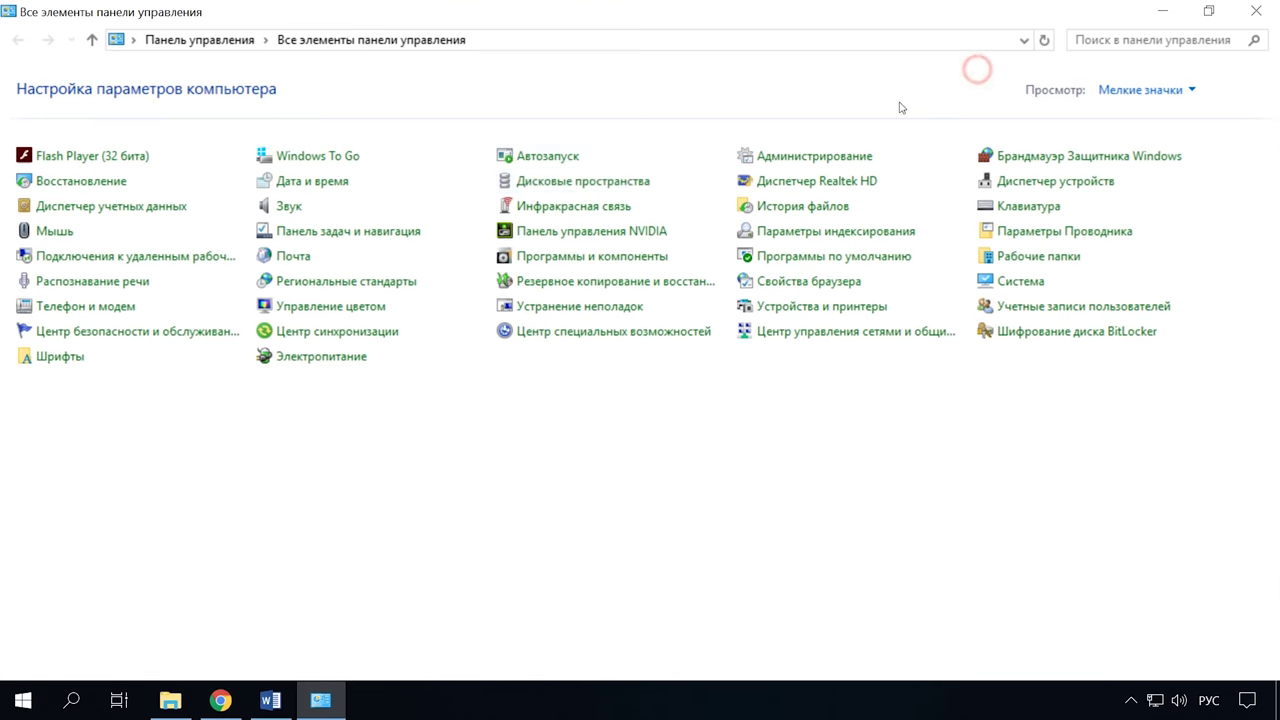
pyautogui.click(610, 260)
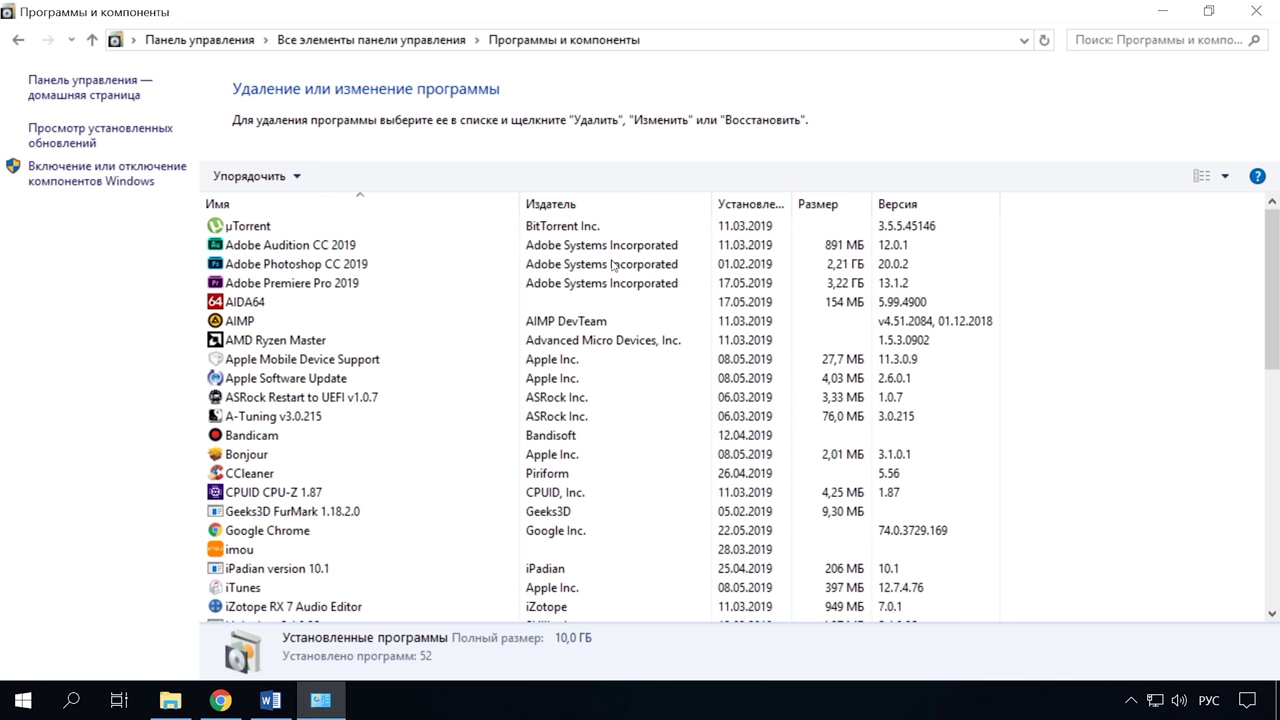
pyautogui.click(116, 175)
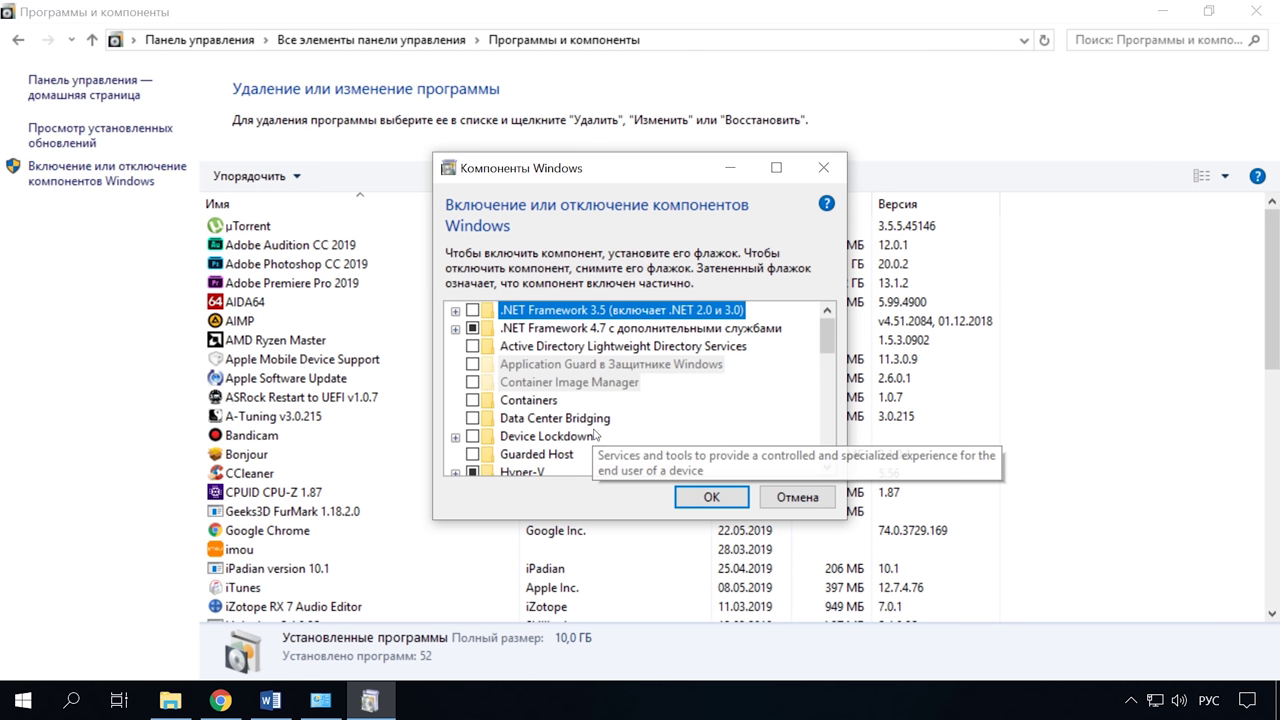
# Enable "SMB 1.0/CIFS File Sharing Support" with its client, server and automatic removal components, and confirm the Windows features change
pyautogui.scroll(-3, 583, 417)
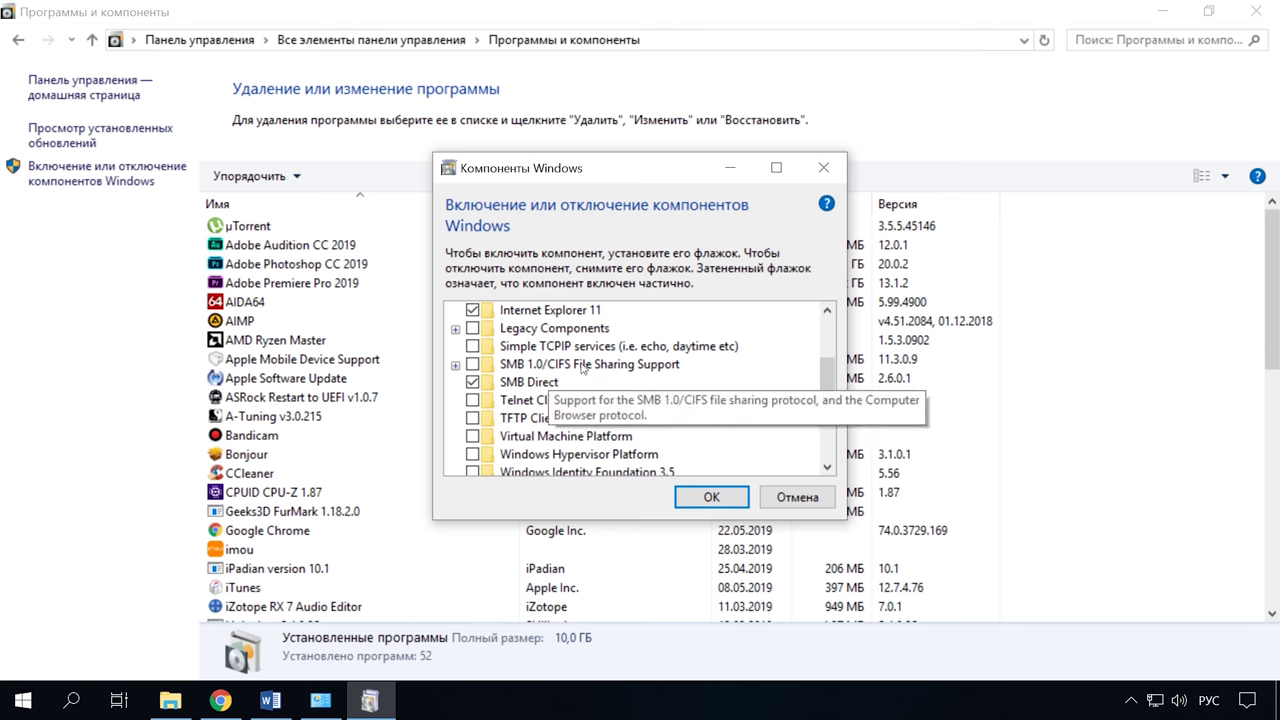
pyautogui.click(455, 364)
pyautogui.click(455, 364)
pyautogui.click(472, 364)
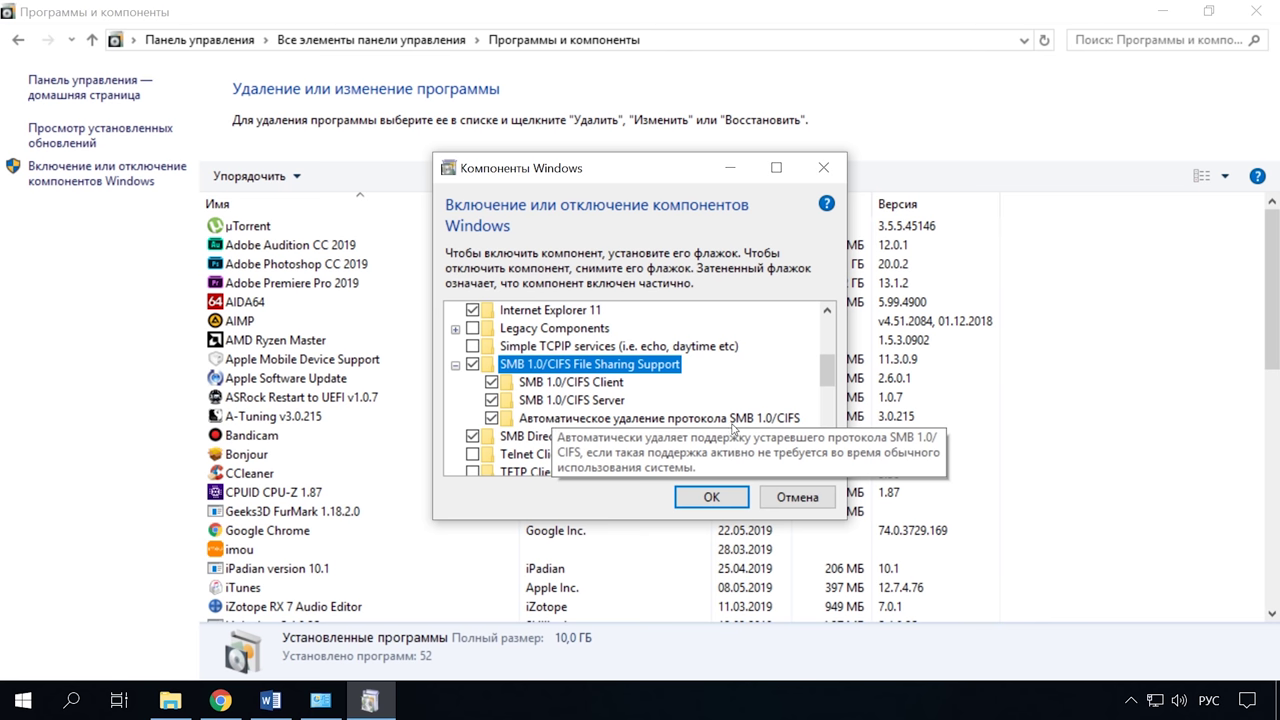
pyautogui.click(710, 497)
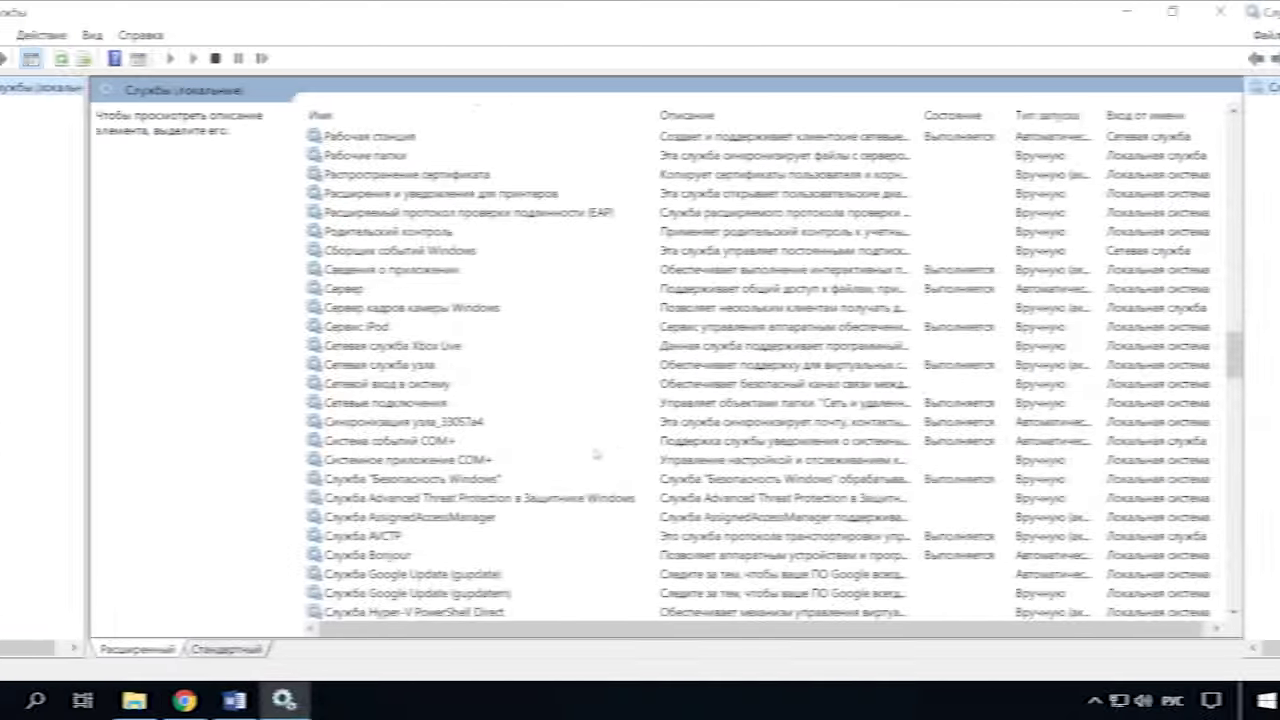
# In the Services console, set the startup type of "Публикация ресурсов обнаружения функции" to "Автоматически (отложенный запуск)"
pyautogui.scroll(-20, 616, 450)
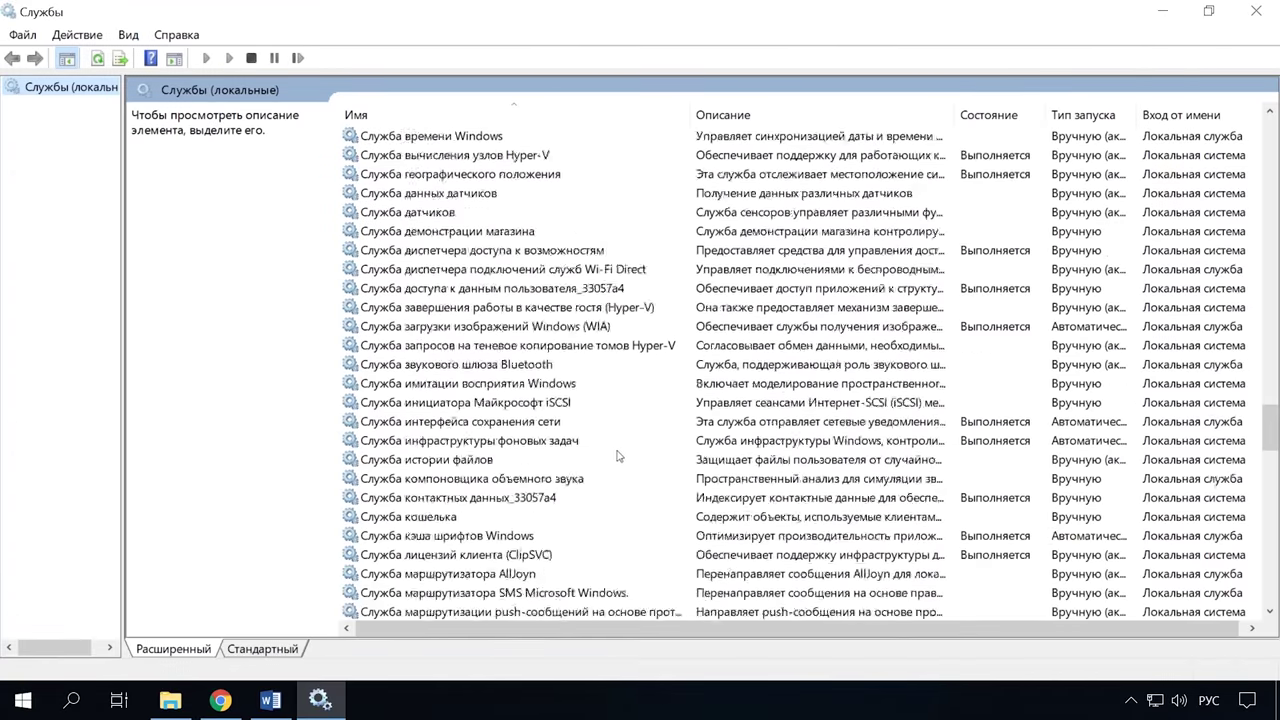
pyautogui.scroll(-3, 617, 445)
pyautogui.scroll(20, 615, 443)
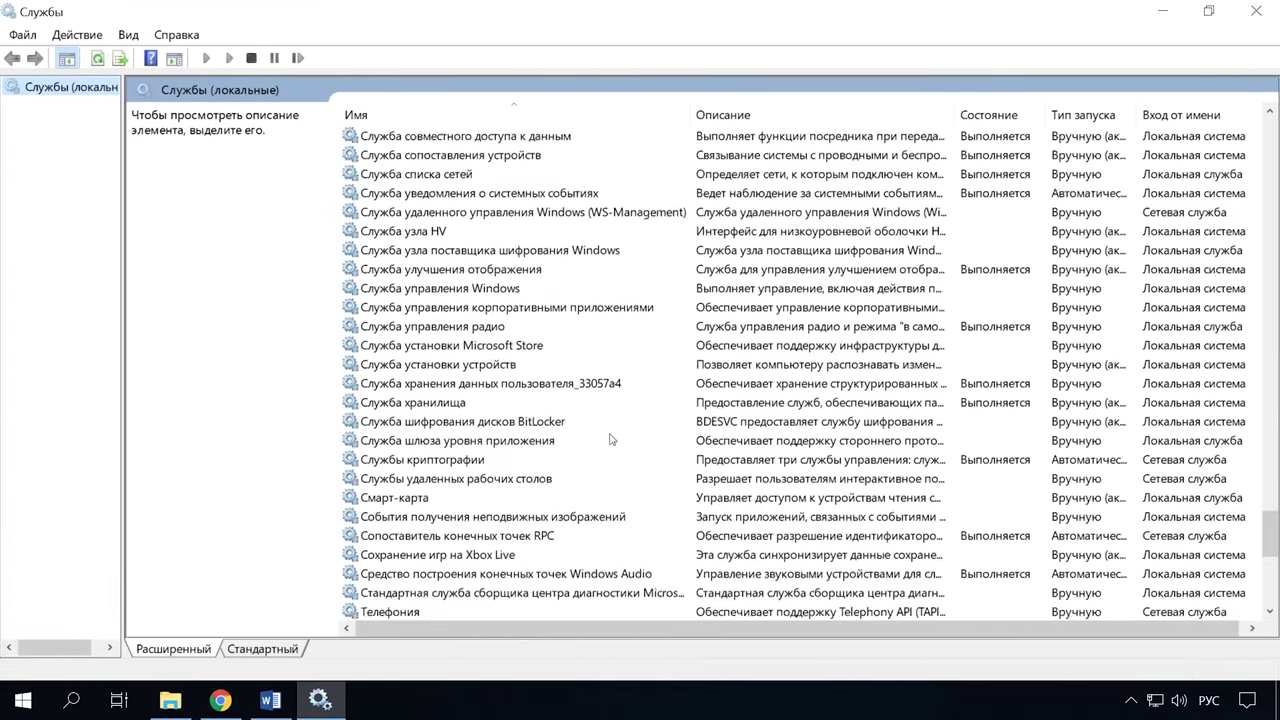
pyautogui.scroll(13, 610, 437)
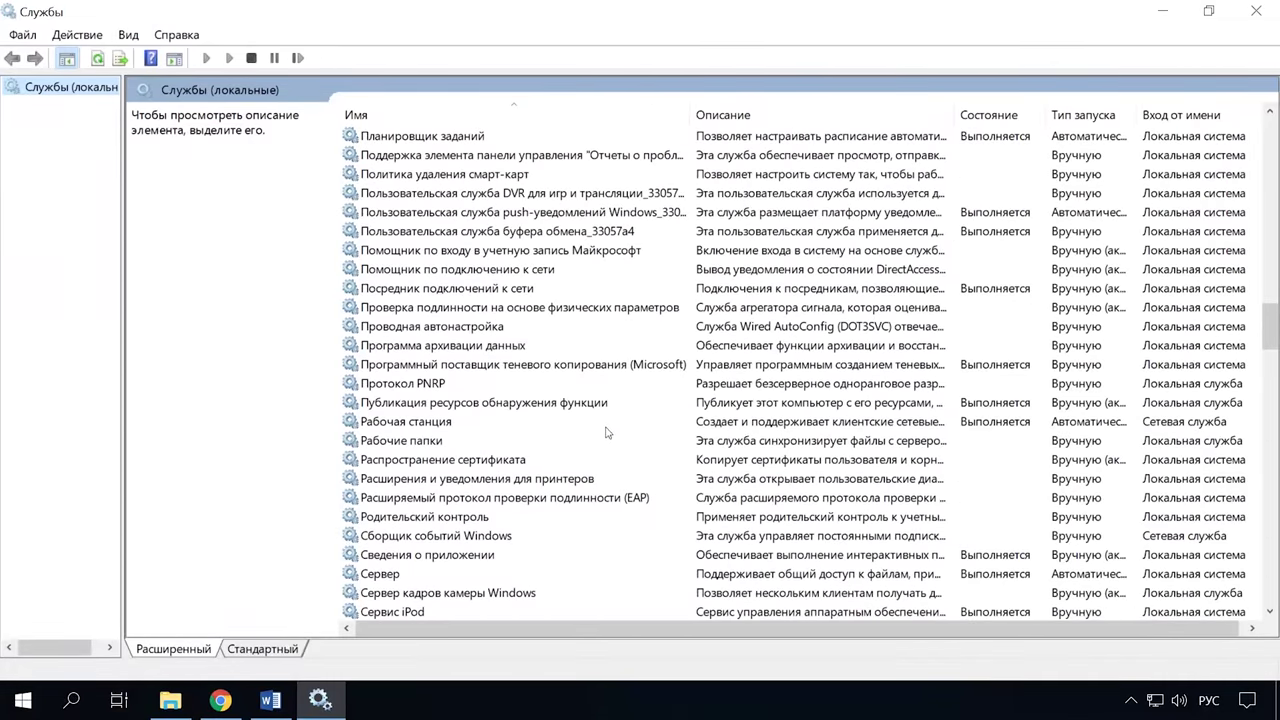
pyautogui.click(471, 402)
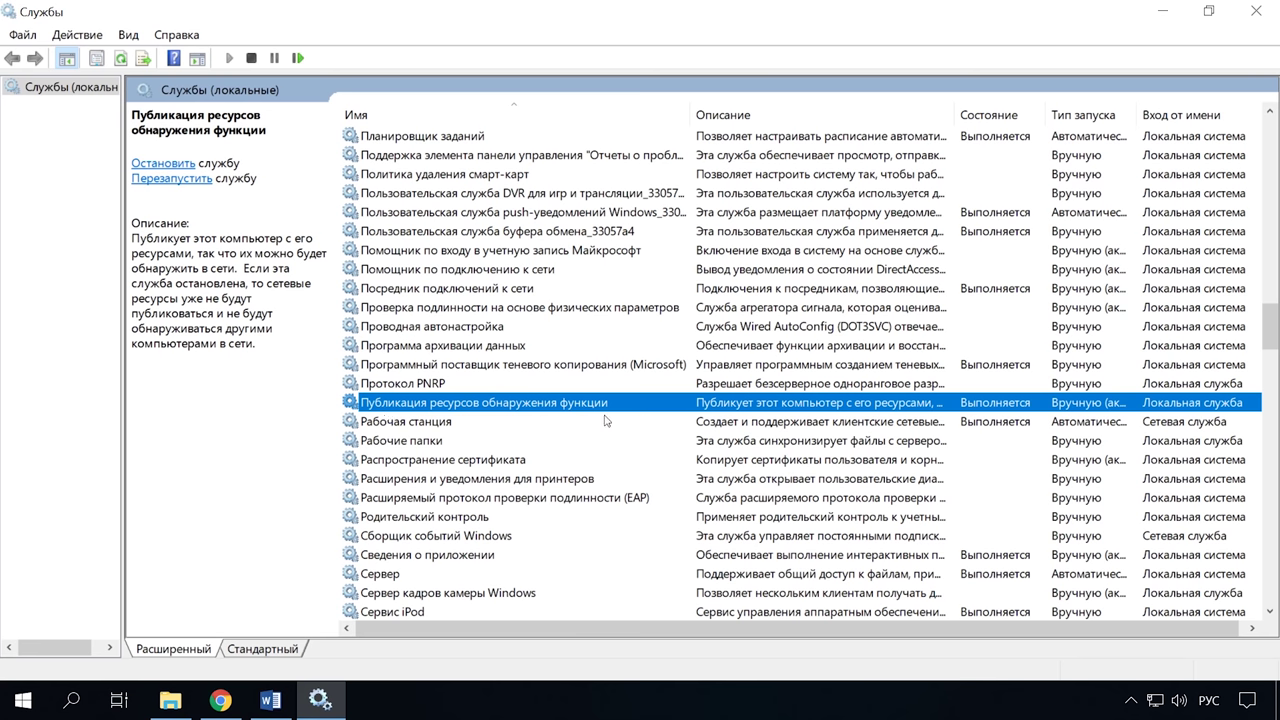
pyautogui.rightClick(1007, 412)
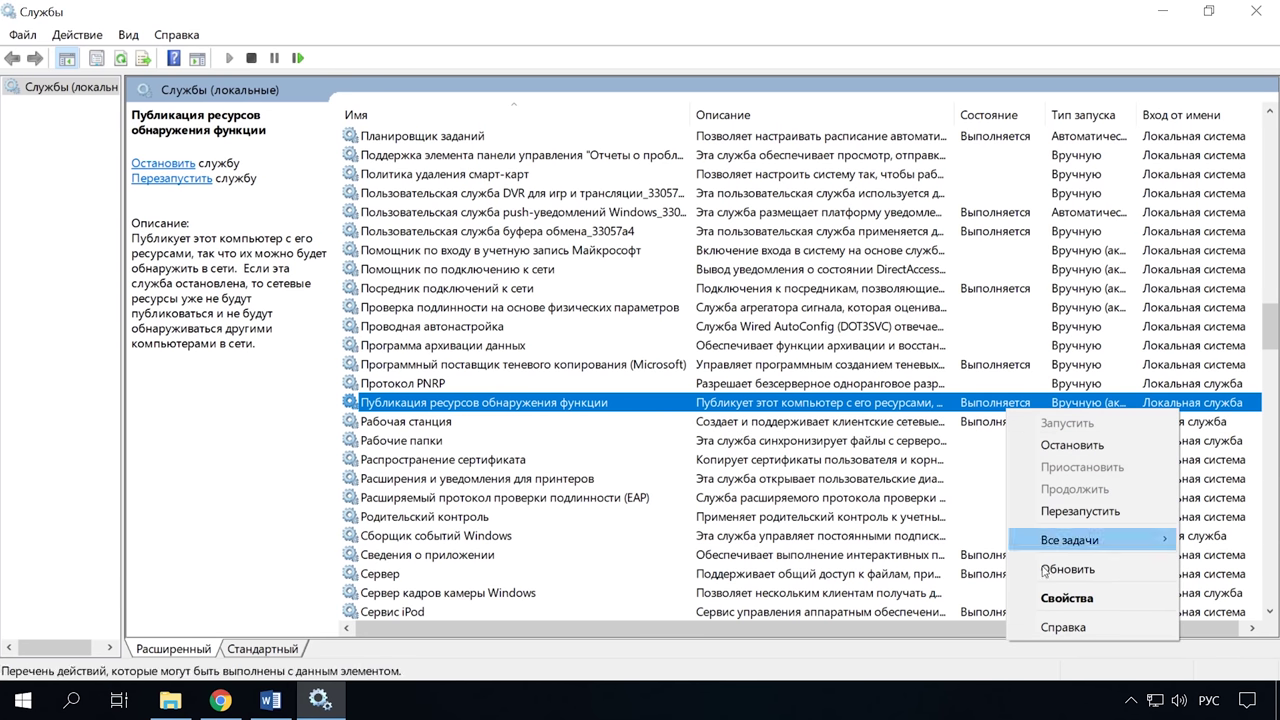
pyautogui.click(1057, 600)
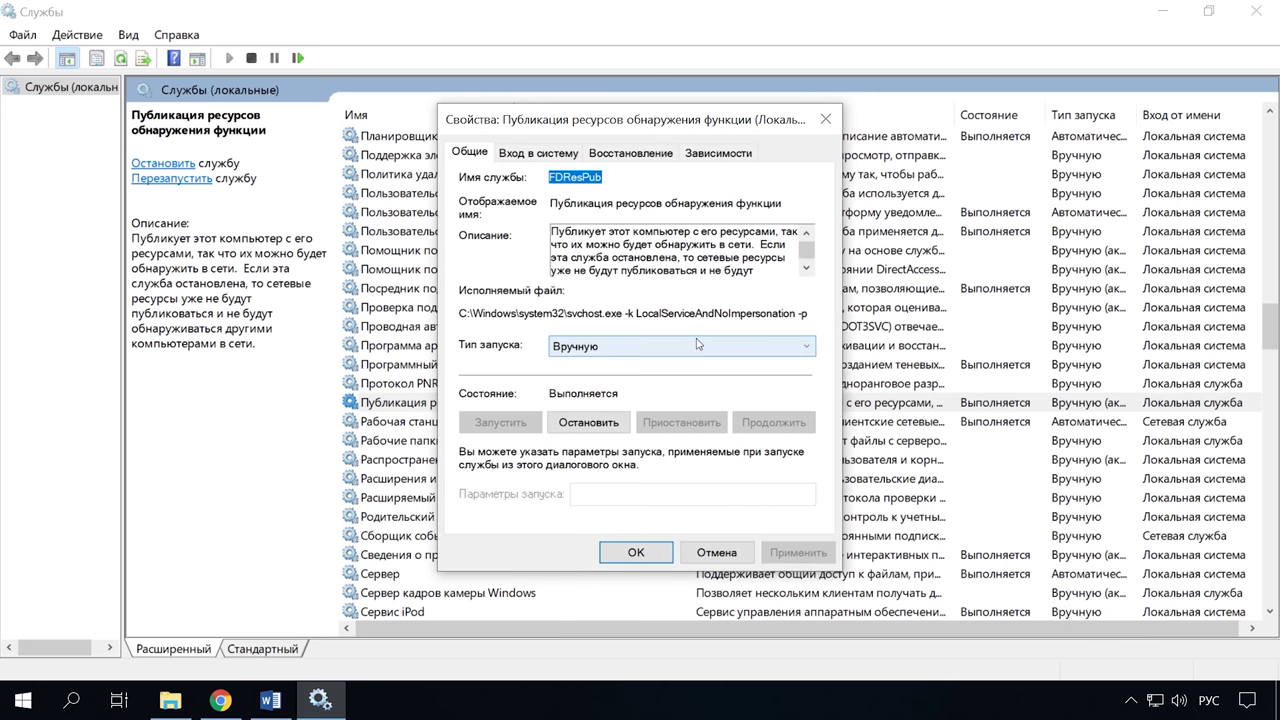
pyautogui.click(697, 345)
pyautogui.click(656, 366)
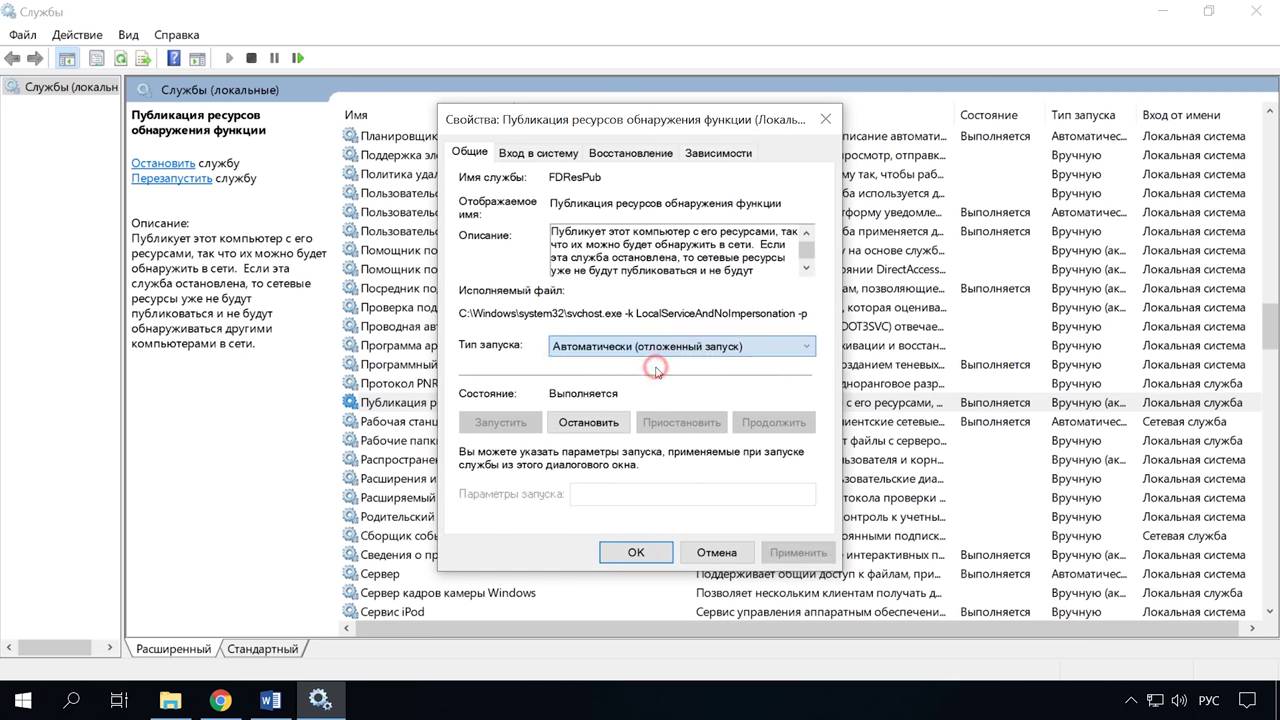